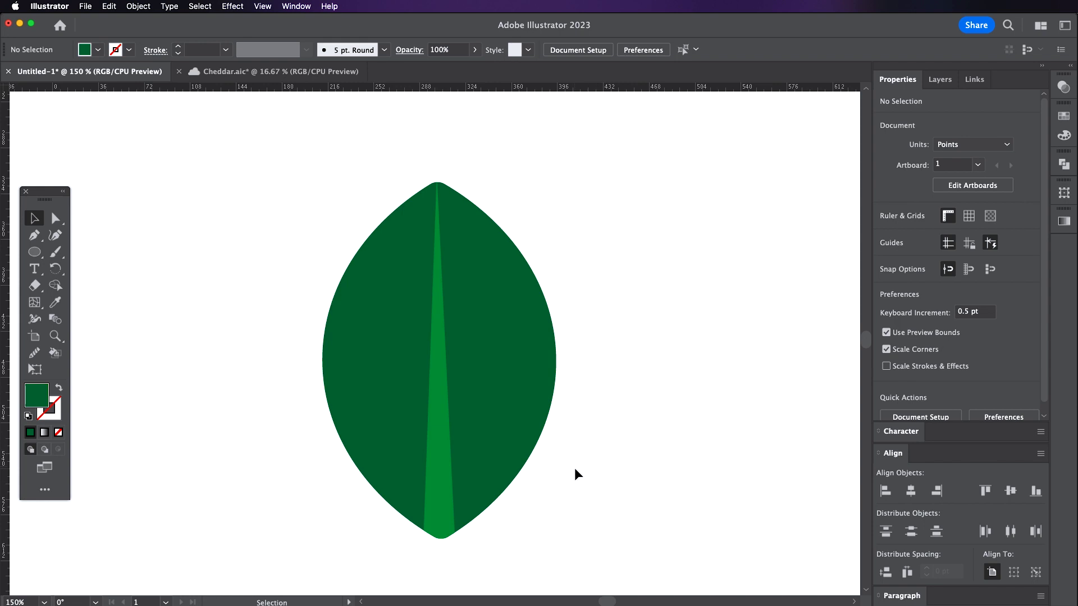
# Select the leaf shape and switch on Draw Inside mode.
pyautogui.press('space')
pyautogui.moveTo(520, 456)
pyautogui.mouseDown()
pyautogui.moveTo(433, 445)
pyautogui.moveTo(503, 465)
pyautogui.mouseUp()
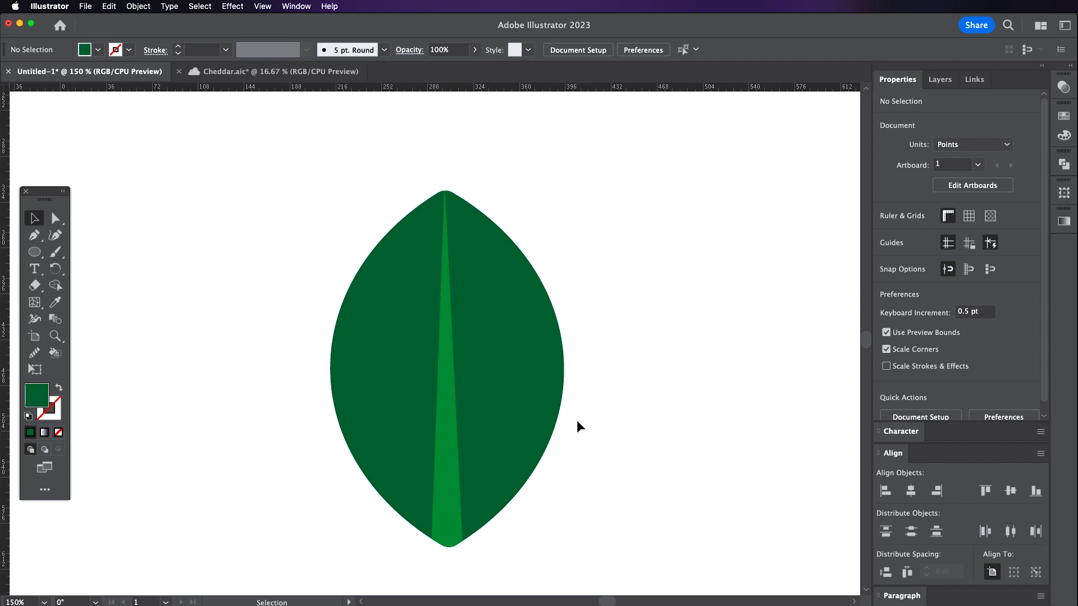
pyautogui.moveTo(586, 413); pyautogui.dragTo(490, 415)
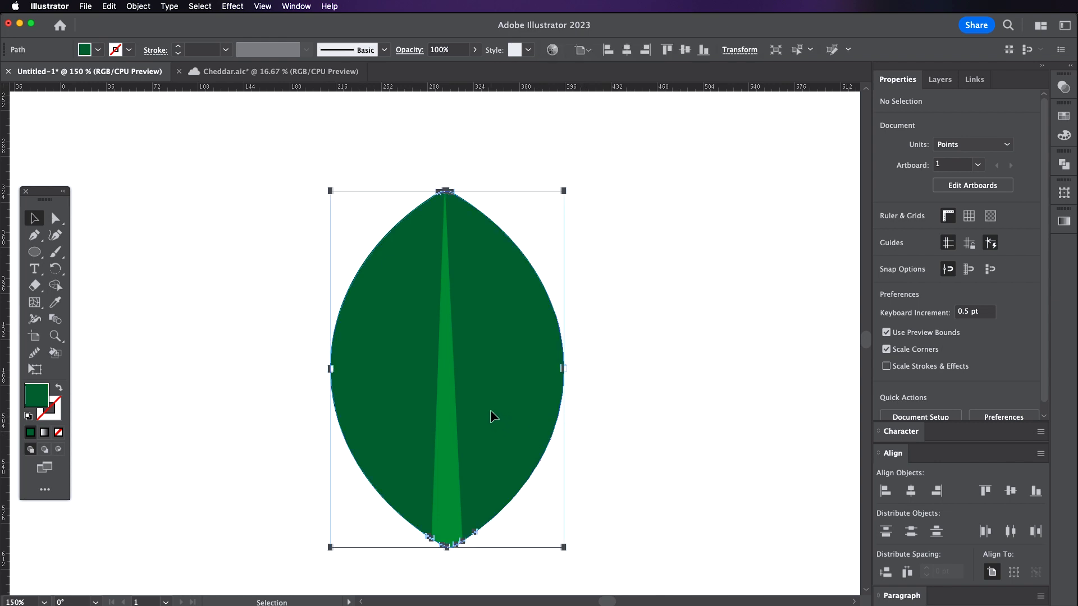
pyautogui.click(59, 450)
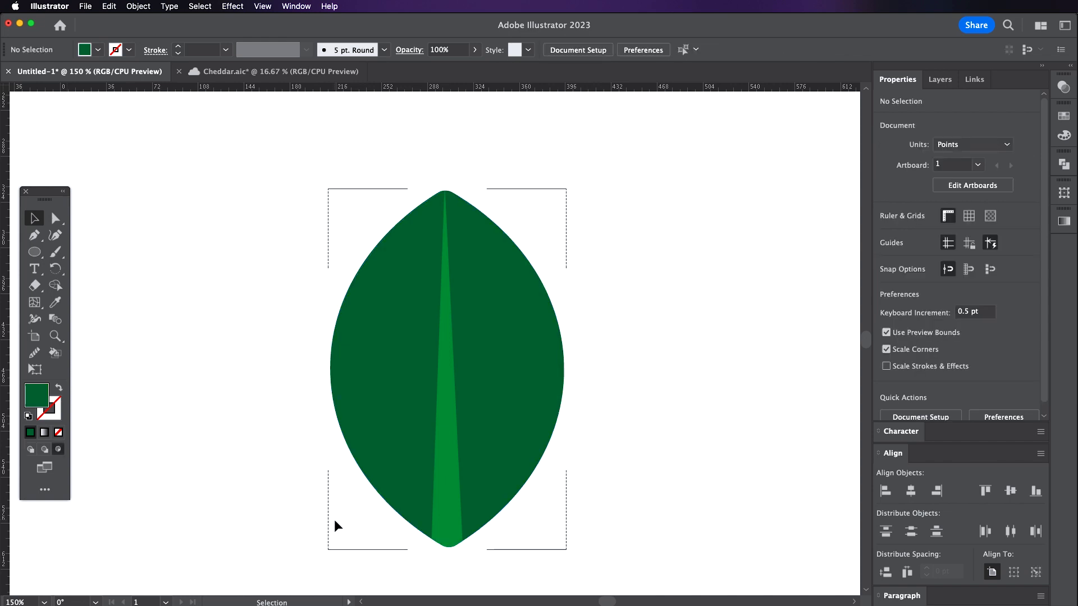
# Draw a closed Pen path covering the leaf's right half.
pyautogui.press('p')
pyautogui.click(446, 564)
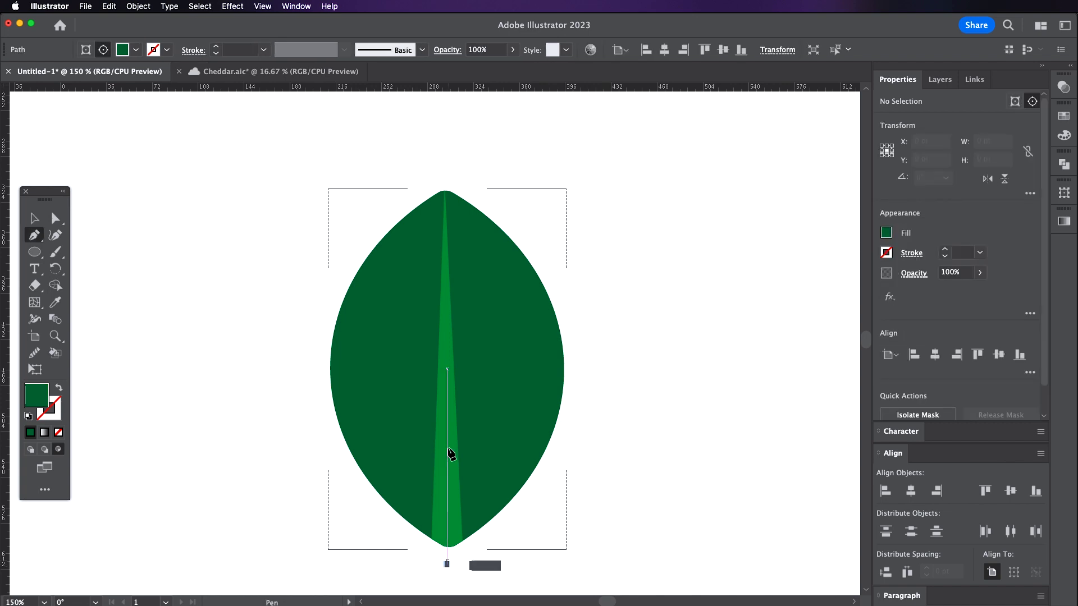
pyautogui.click(444, 176)
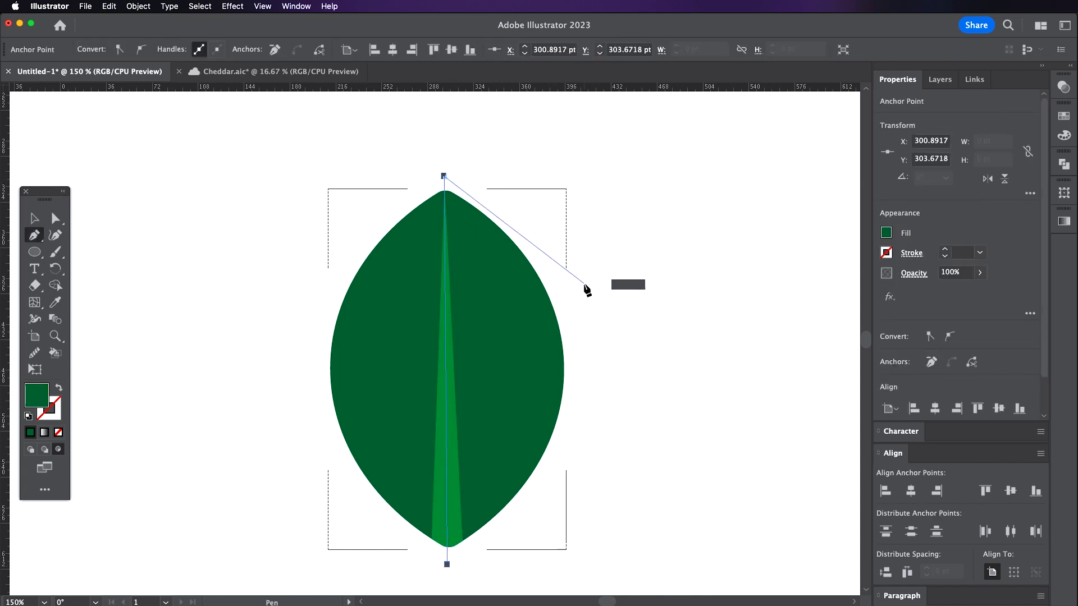
pyautogui.moveTo(582, 288); pyautogui.dragTo(585, 331)
pyautogui.moveTo(447, 564); pyautogui.dragTo(340, 560)
pyautogui.press('v')
# Fill the new shape with dark green #034422, then deselect it.
pyautogui.doubleClick(28, 403)
pyautogui.moveTo(271, 365); pyautogui.dragTo(288, 382)
pyautogui.click(449, 265)
pyautogui.click(652, 309)
# Isolate the leaf clip group, nudge the dark half shape left, and exit isolation.
pyautogui.press('z')
pyautogui.press('super+1')
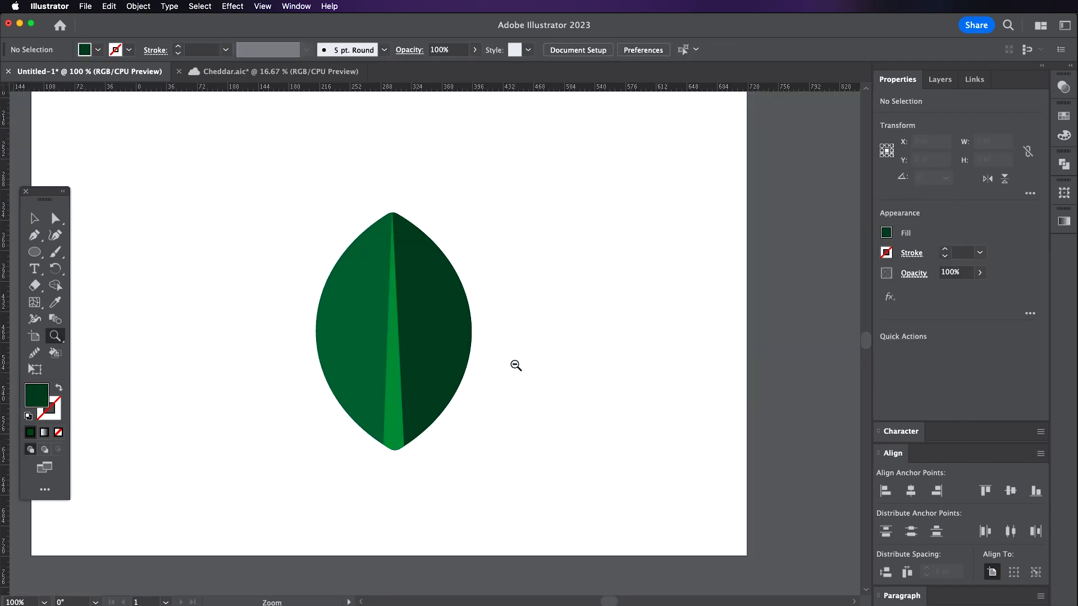
pyautogui.click(518, 369)
pyautogui.press('v')
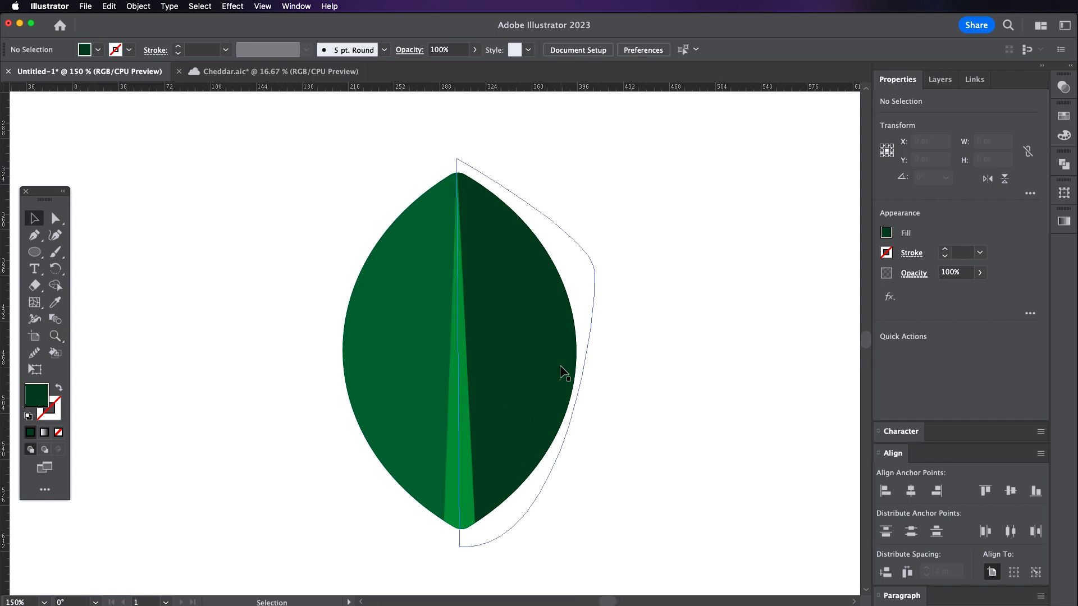
pyautogui.click(573, 348)
pyautogui.doubleClick(572, 348)
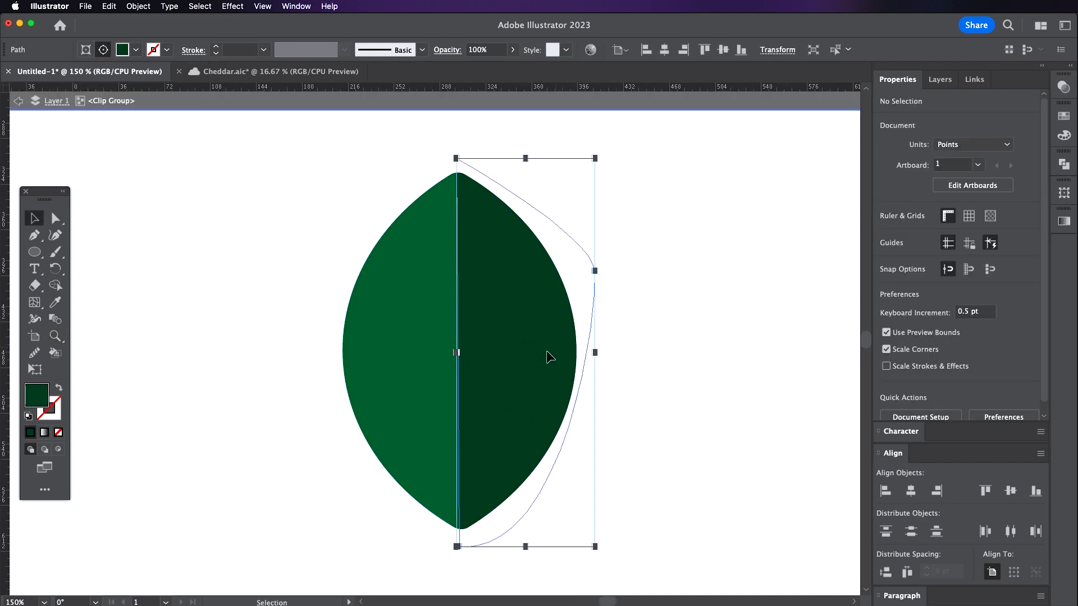
pyautogui.click(539, 352)
pyautogui.moveTo(559, 342); pyautogui.dragTo(536, 354)
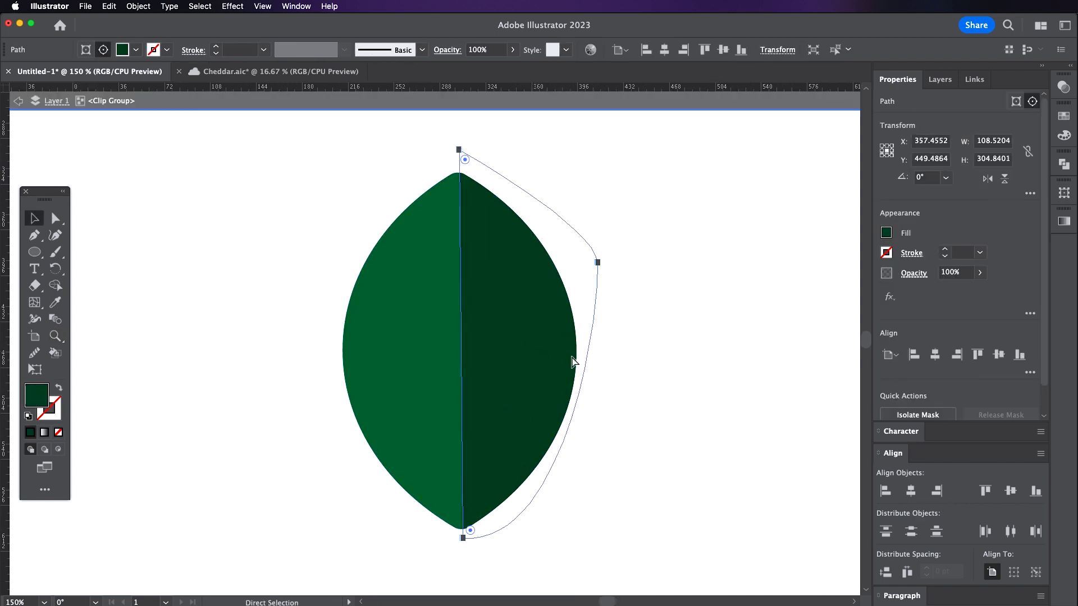
pyautogui.doubleClick(681, 357)
# Re-enter the leaf clip group to check the result, then exit isolation mode.
pyautogui.scroll(-1, 572, 385)
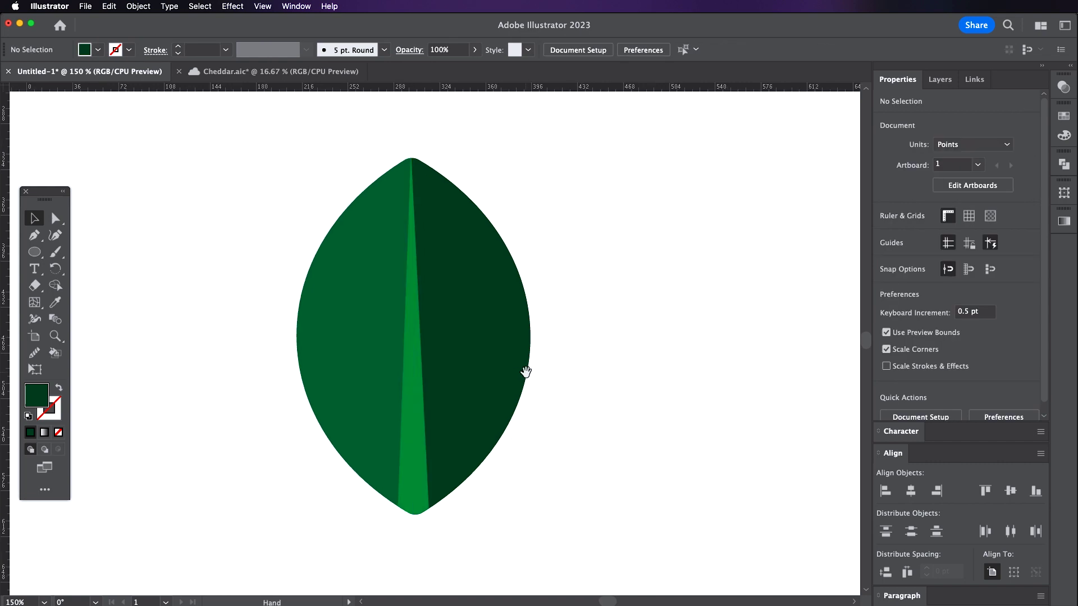
pyautogui.click(572, 396)
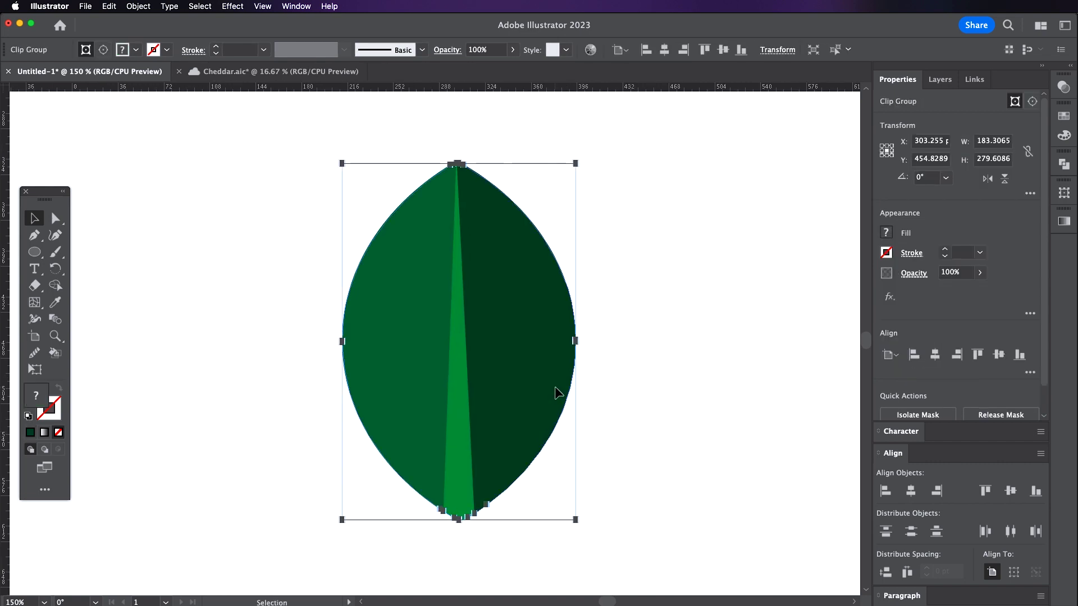
pyautogui.doubleClick(554, 388)
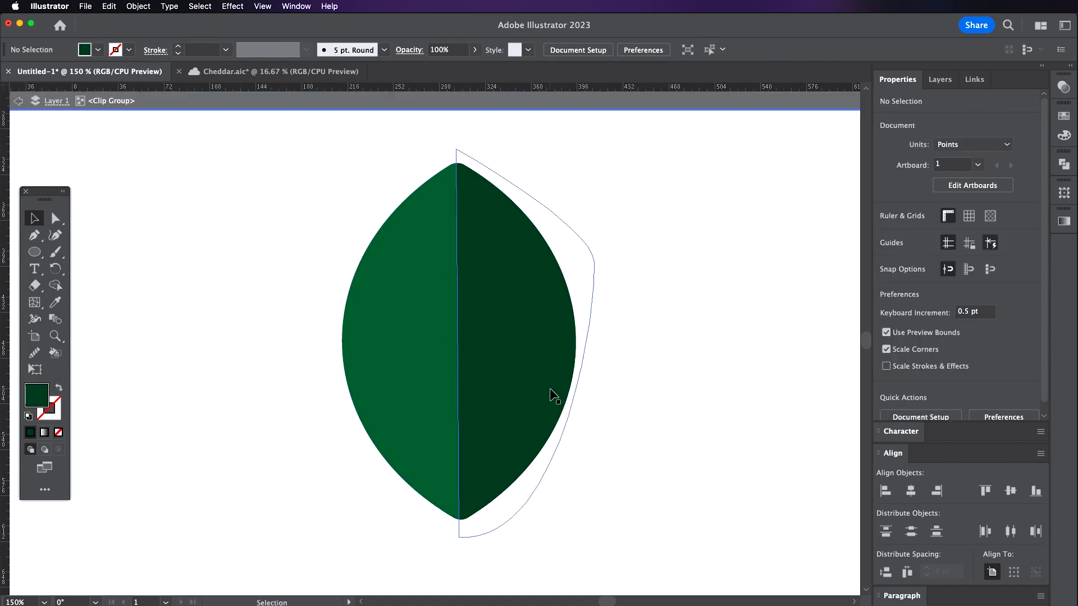
pyautogui.doubleClick(637, 366)
pyautogui.moveTo(636, 366); pyautogui.dragTo(628, 379)
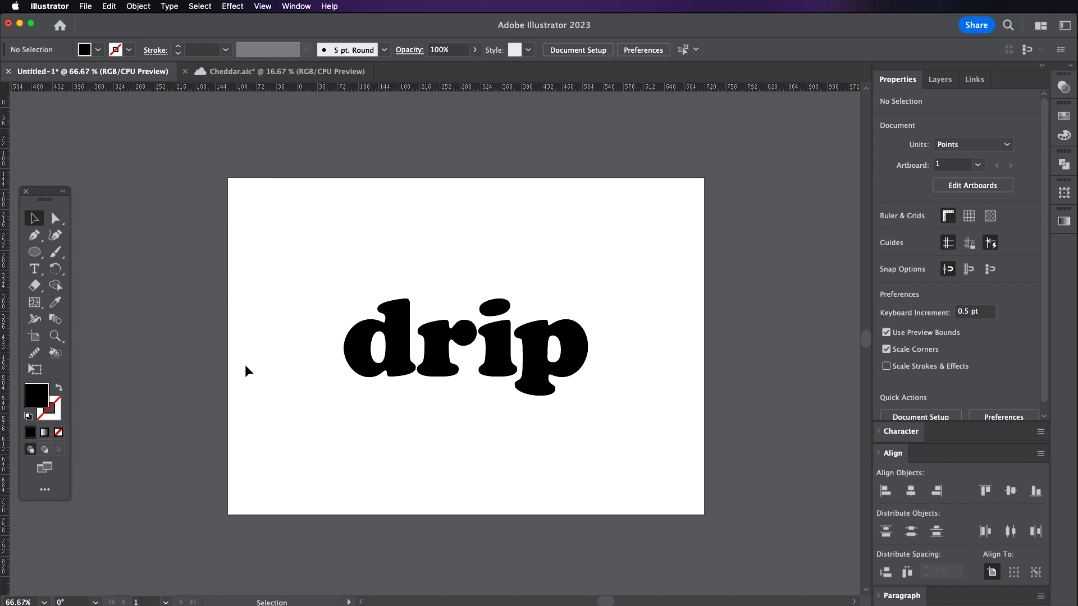
# Choose the Pencil tool from the Paintbrush flyout and bring up Pencil Tool Options (Smooth, close within 15 px).
pyautogui.moveTo(59, 250); pyautogui.dragTo(92, 282)
pyautogui.doubleClick(58, 254)
pyautogui.moveTo(692, 265); pyautogui.dragTo(523, 226)
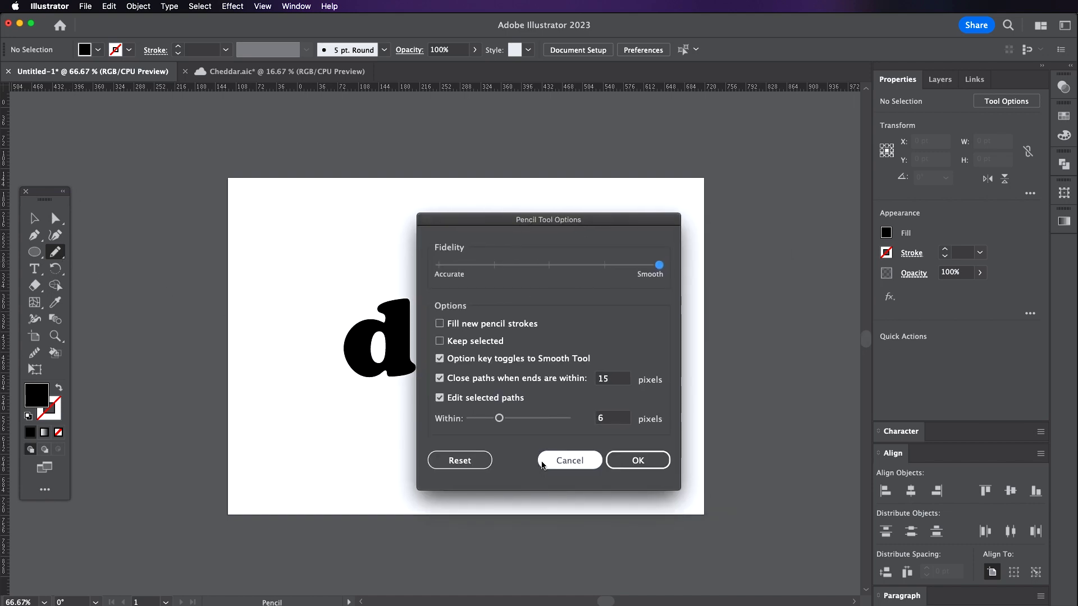
# Cancel the Pencil options and reposition the drip text on the artboard.
pyautogui.click(568, 461)
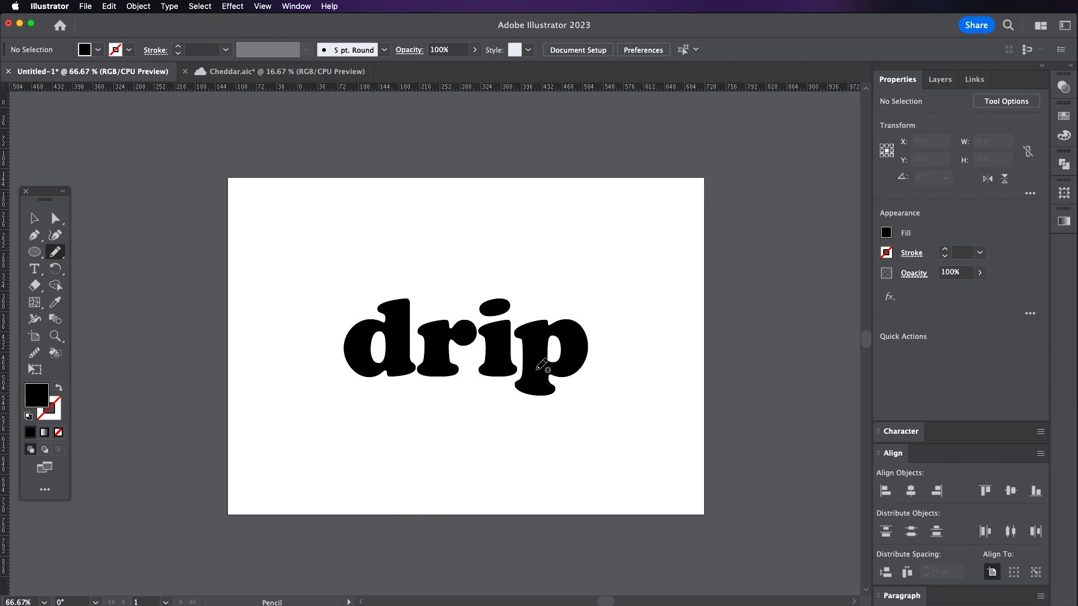
pyautogui.press('v')
pyautogui.click(538, 364)
pyautogui.moveTo(538, 368); pyautogui.dragTo(536, 404)
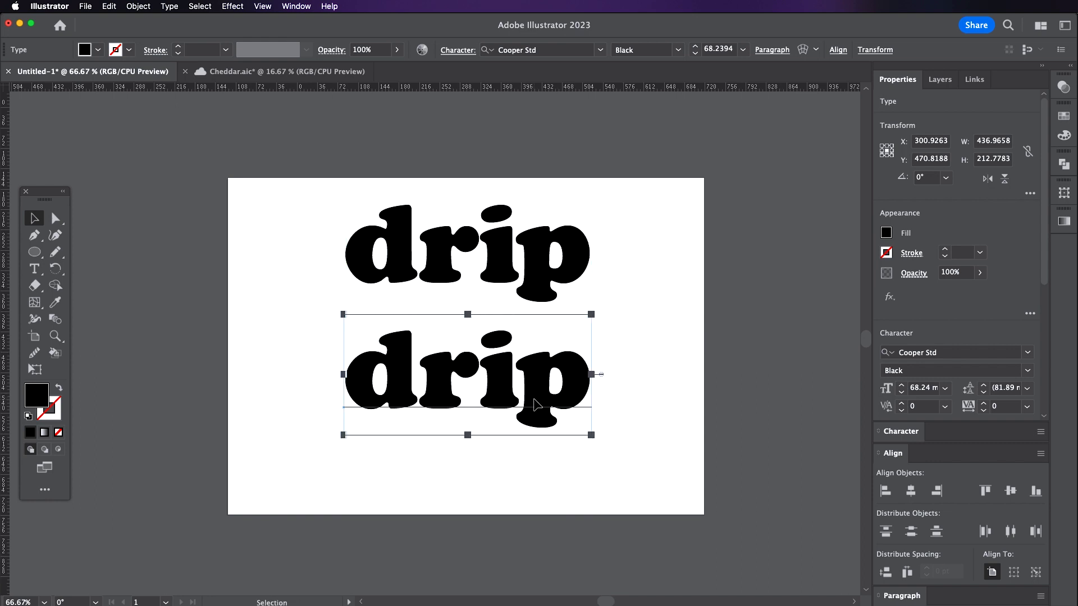
# Convert the copied drip text to outlines with Cmd+Shift+O.
pyautogui.press('super+shift+o')
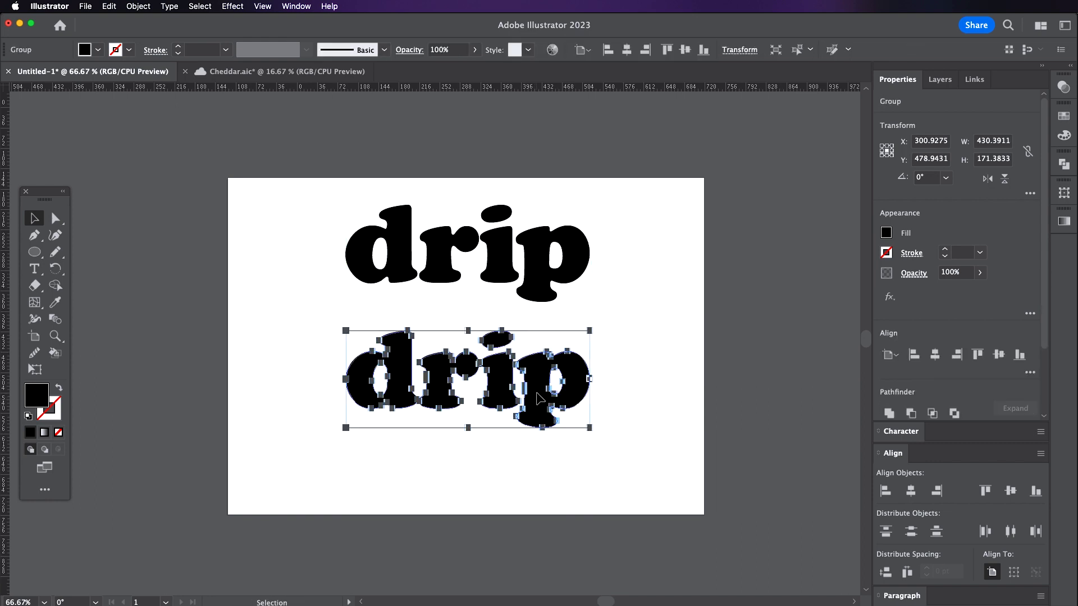
pyautogui.press('z')
pyautogui.click(480, 393)
pyautogui.click(480, 393)
pyautogui.moveTo(411, 358); pyautogui.dragTo(592, 447)
pyautogui.press('v')
pyautogui.click(508, 442)
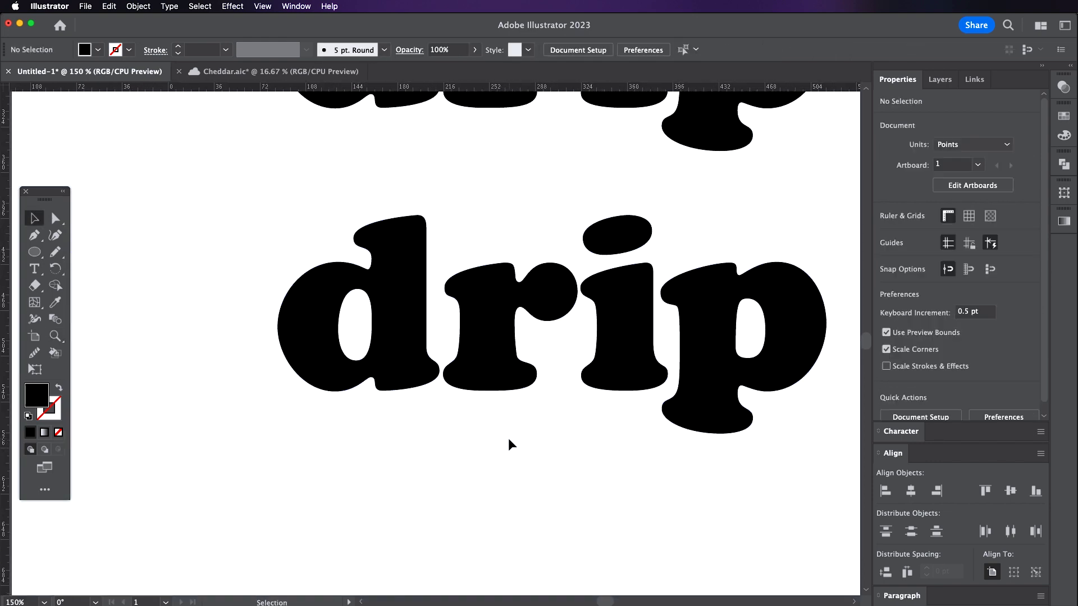
pyautogui.moveTo(407, 455); pyautogui.dragTo(367, 446)
pyautogui.hscroll(3, 367, 446)
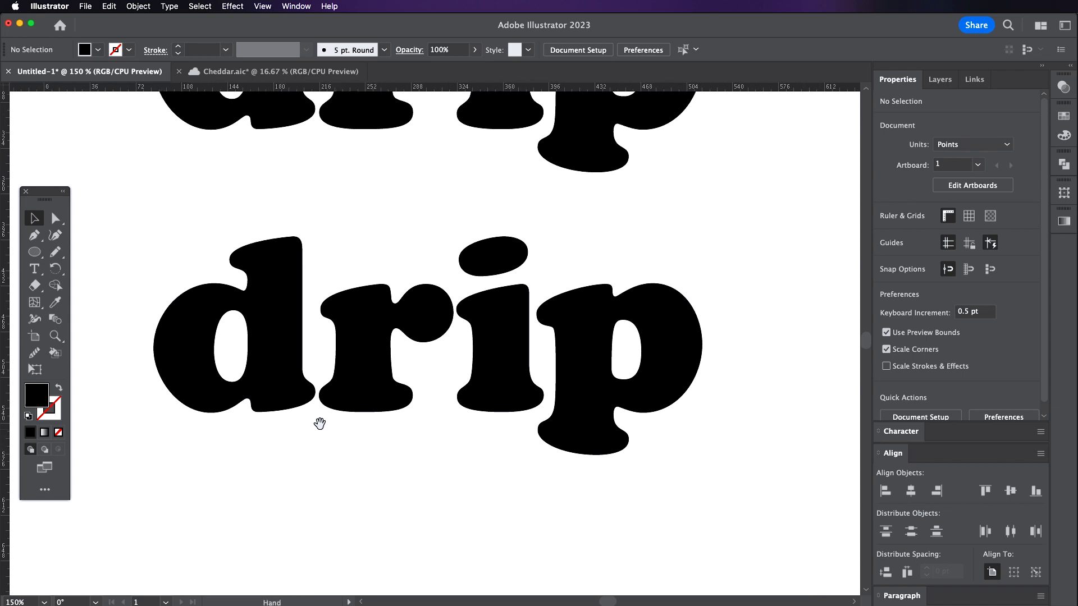
pyautogui.hscroll(-3, 314, 421)
# Ungroup the outlined drip into separate letter shapes.
pyautogui.click(340, 381)
pyautogui.scroll(-5, 1016, 375)
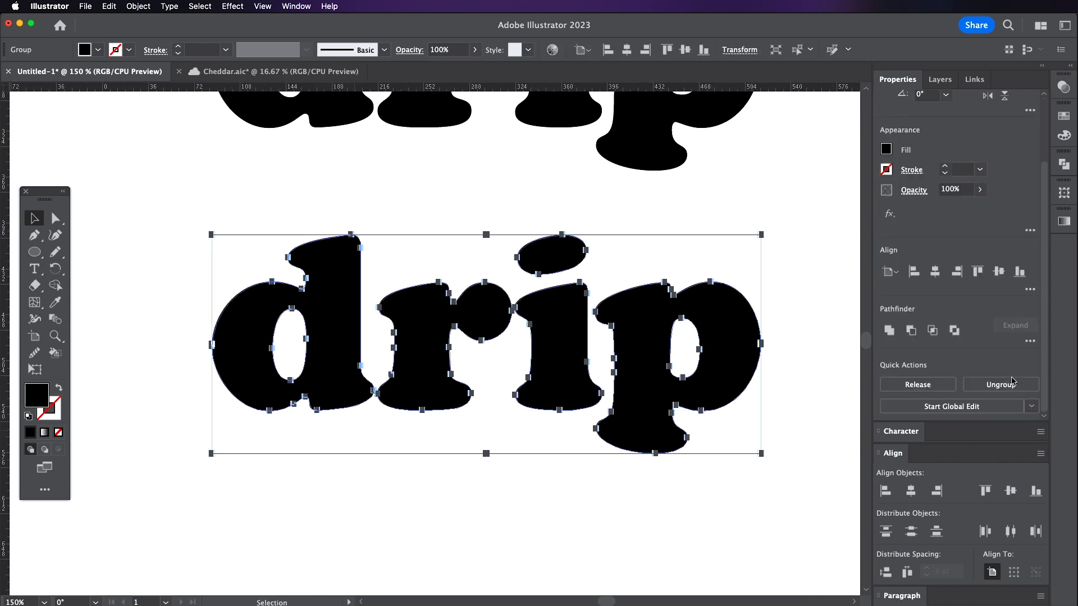
pyautogui.click(972, 393)
# Select the outlined letter d and zoom in to 300%.
pyautogui.click(542, 512)
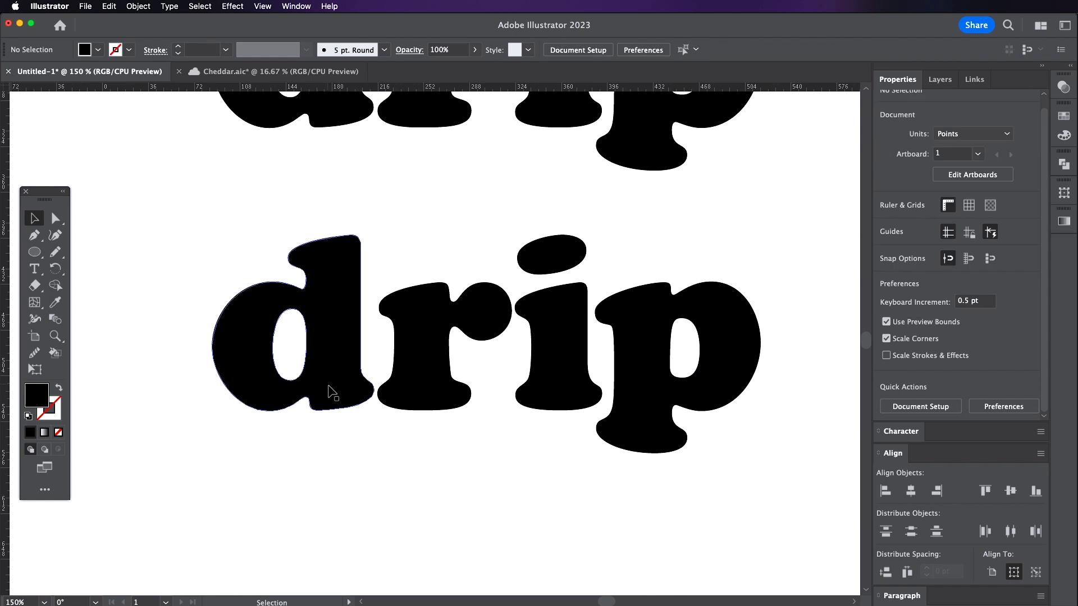
pyautogui.click(288, 387)
pyautogui.click(55, 252)
pyautogui.click(55, 336)
pyautogui.click(303, 416)
# Draw a first pencil drip from the d's bottom, then undo it.
pyautogui.press('n')
pyautogui.moveTo(251, 394)
pyautogui.mouseDown()
pyautogui.moveTo(287, 438)
pyautogui.moveTo(291, 459)
pyautogui.moveTo(311, 471)
pyautogui.moveTo(340, 466)
pyautogui.moveTo(342, 482)
pyautogui.moveTo(359, 488)
pyautogui.moveTo(435, 416)
pyautogui.mouseUp()
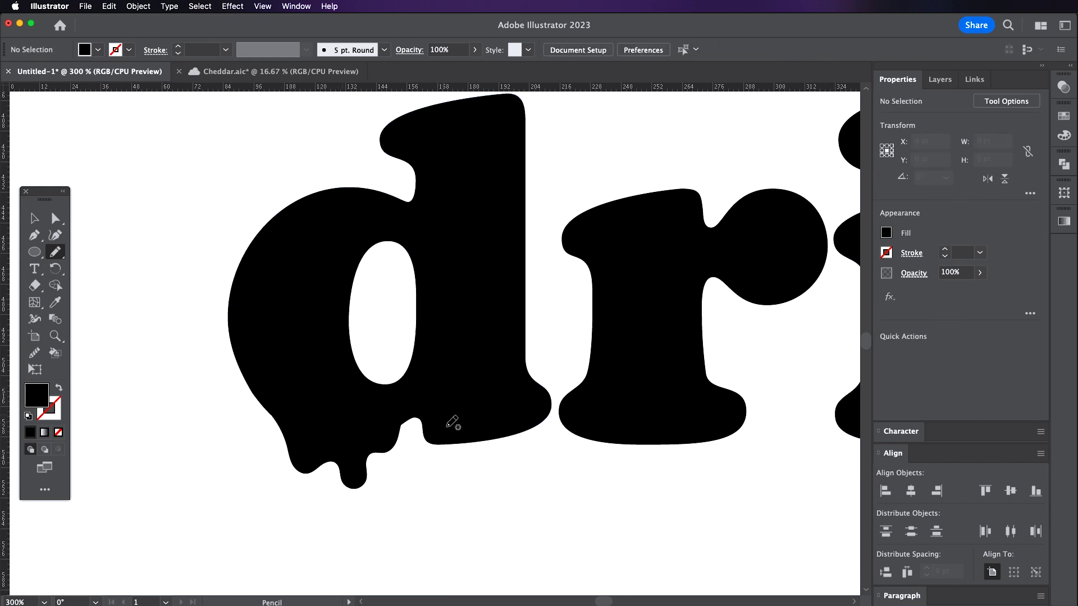
pyautogui.scroll(-2, 462, 450)
pyautogui.hscroll(4, 462, 449)
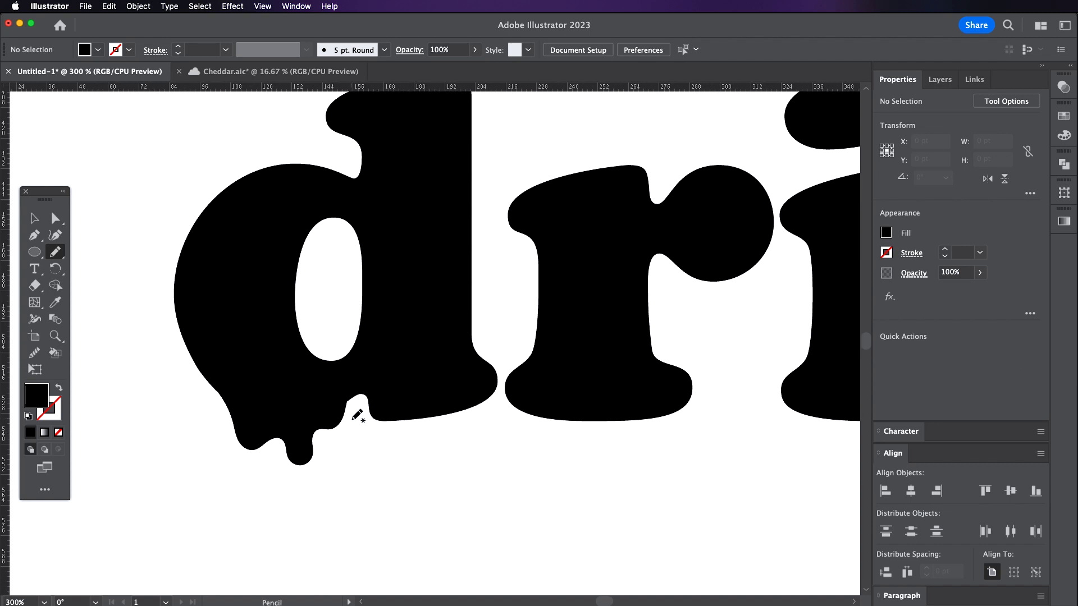
pyautogui.press('v')
pyautogui.press('super+z')
# Redraw the drips along the d's lower edge with the Pencil.
pyautogui.click(54, 252)
pyautogui.moveTo(193, 354)
pyautogui.mouseDown()
pyautogui.moveTo(221, 378)
pyautogui.moveTo(220, 422)
pyautogui.moveTo(249, 426)
pyautogui.moveTo(265, 466)
pyautogui.moveTo(289, 443)
pyautogui.moveTo(308, 461)
pyautogui.moveTo(317, 455)
pyautogui.moveTo(364, 394)
pyautogui.mouseUp()
pyautogui.press('v')
pyautogui.press('z')
pyautogui.moveTo(397, 496); pyautogui.dragTo(235, 462)
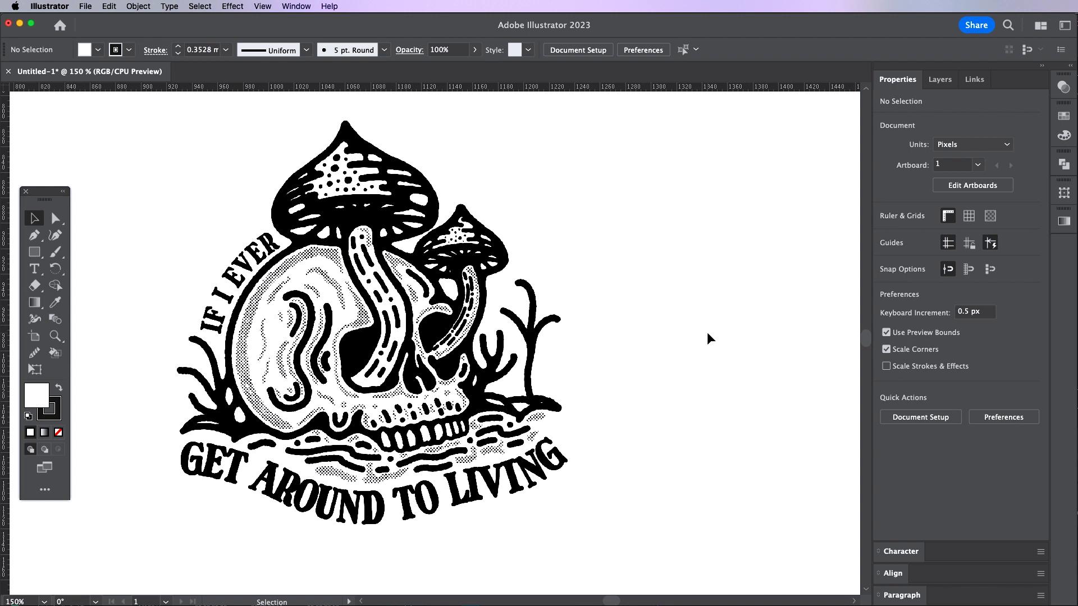
# Select the placed Shrull_Original.jpg skull image on the artboard.
pyautogui.click(474, 376)
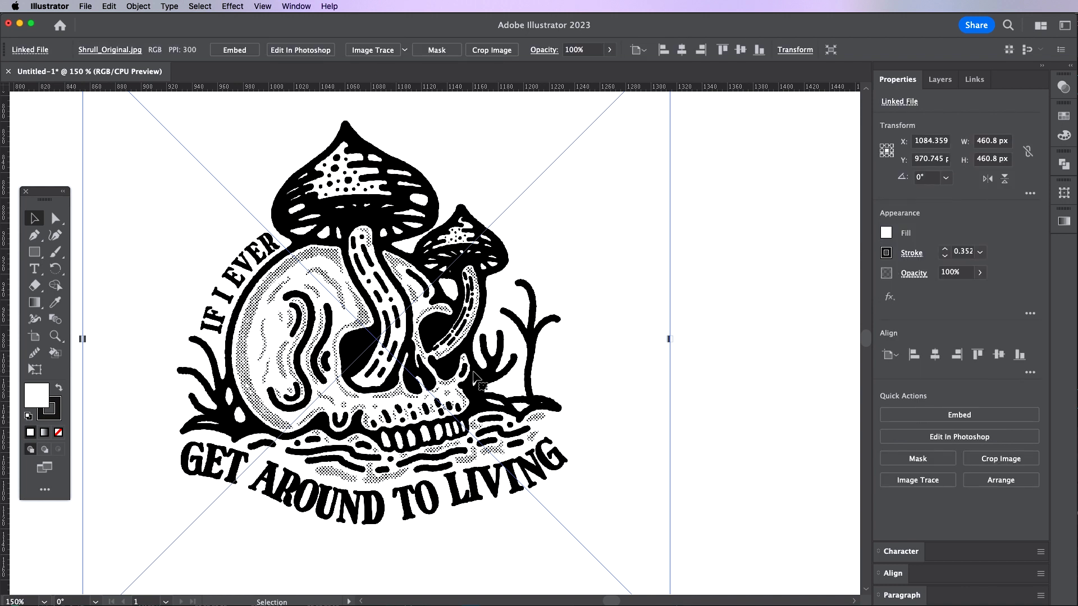
pyautogui.click(713, 328)
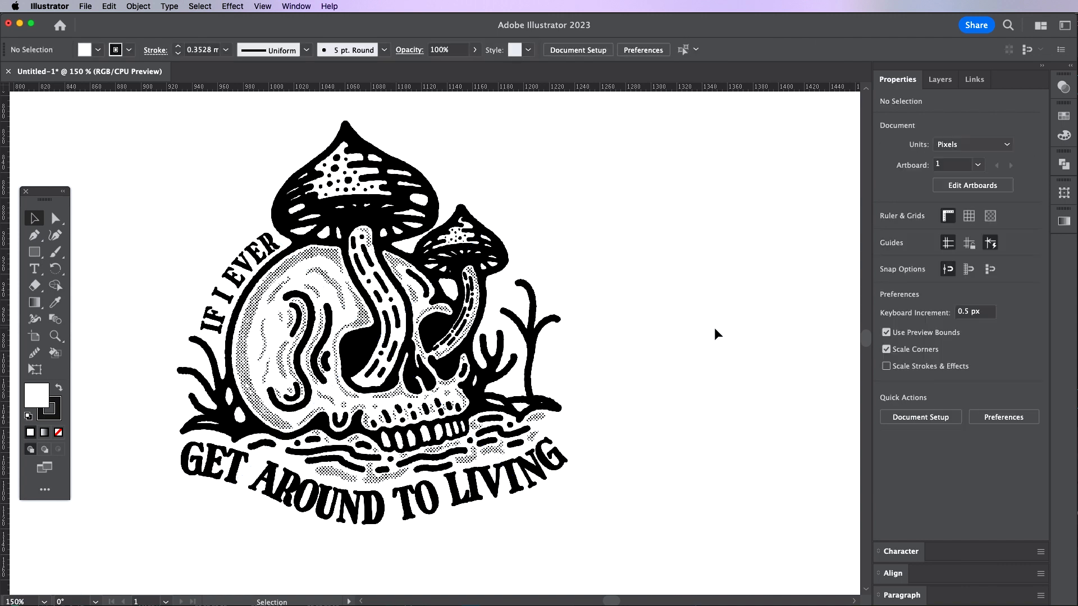
pyautogui.press('super+z')
pyautogui.click(689, 341)
pyautogui.click(396, 398)
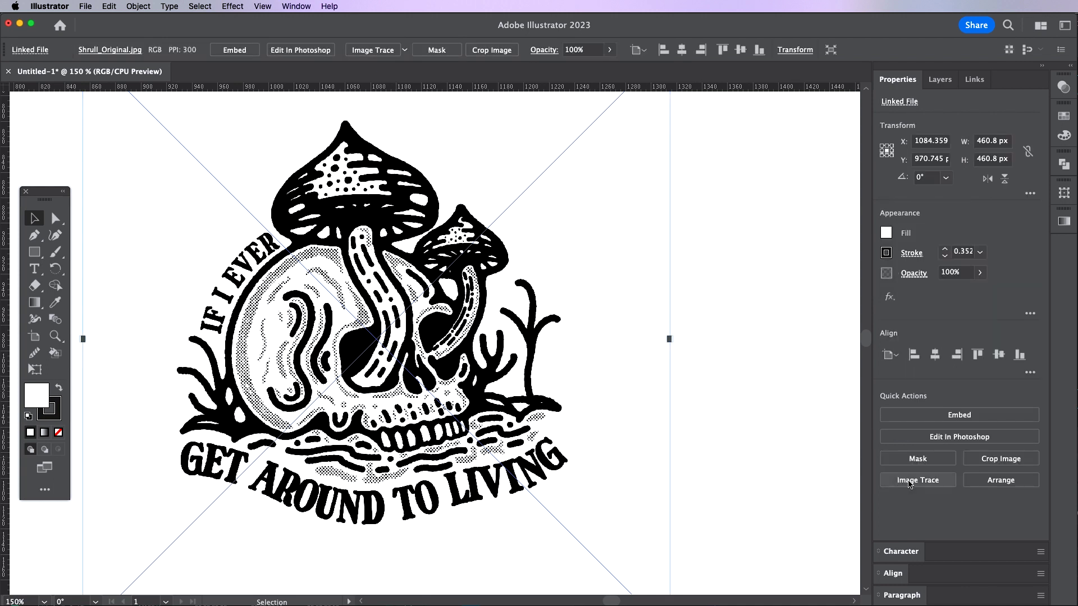
# Apply Image Trace to the skull image using the [Default] preset.
pyautogui.click(913, 482)
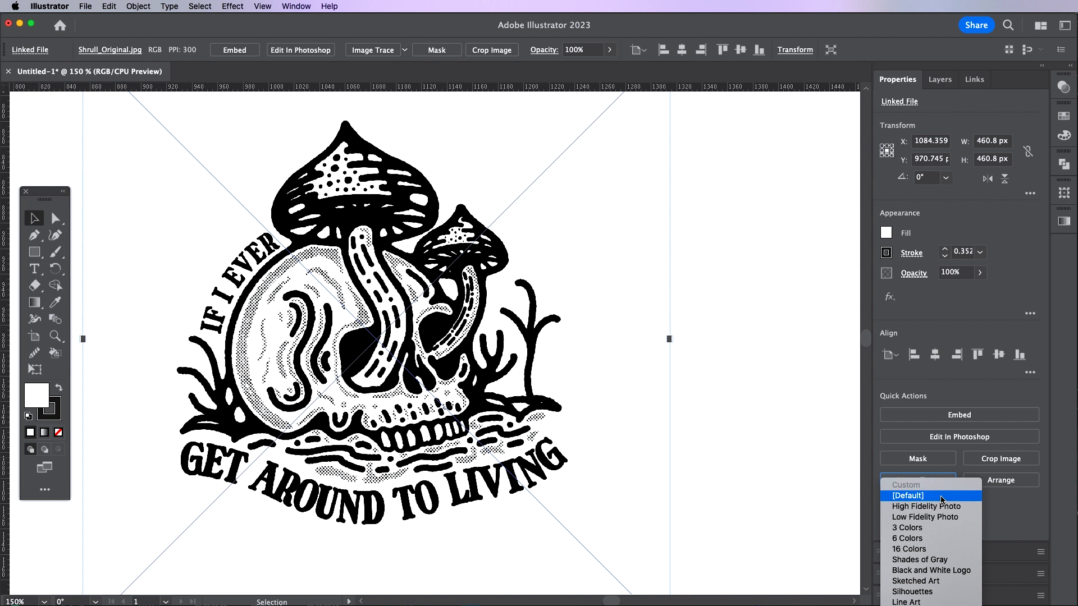
pyautogui.click(931, 497)
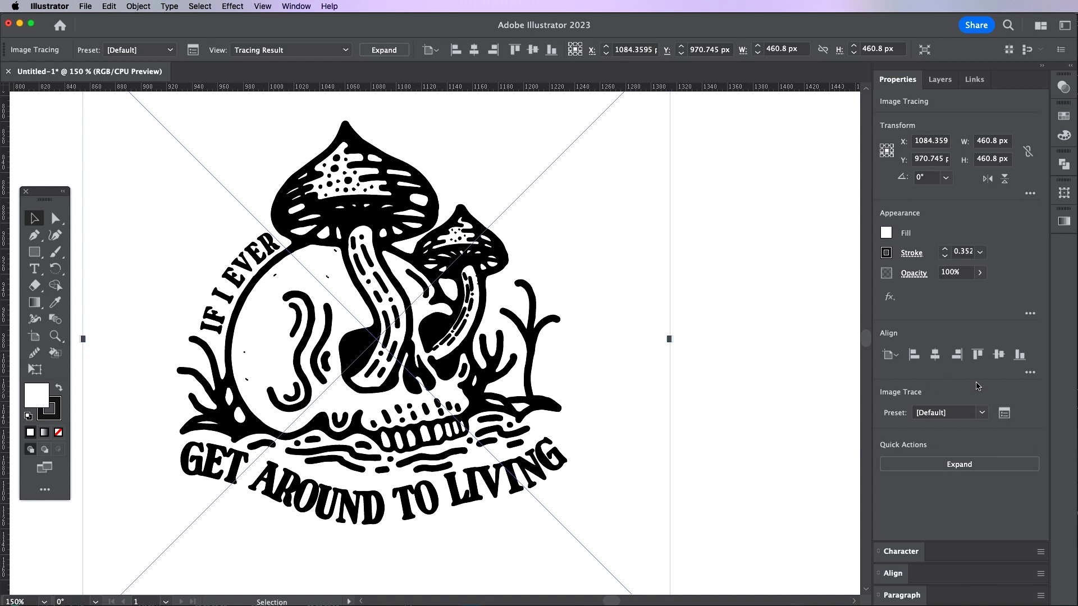
# Set the trace to threshold 217, paths 88%, corners 0%, noise 1 px, with Ignore White on.
pyautogui.click(1004, 413)
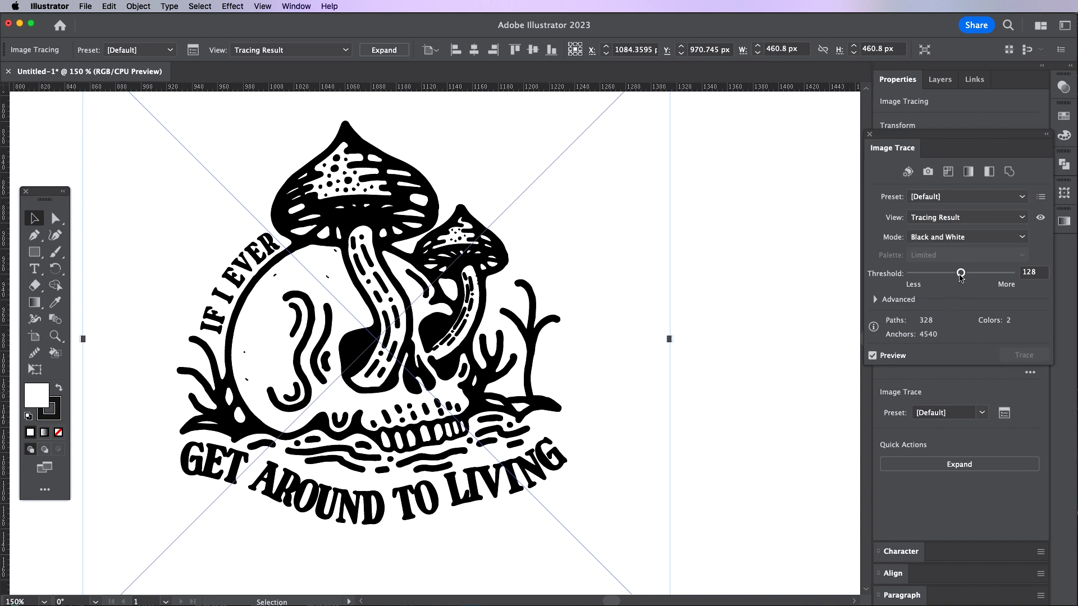
pyautogui.moveTo(960, 275); pyautogui.dragTo(995, 275)
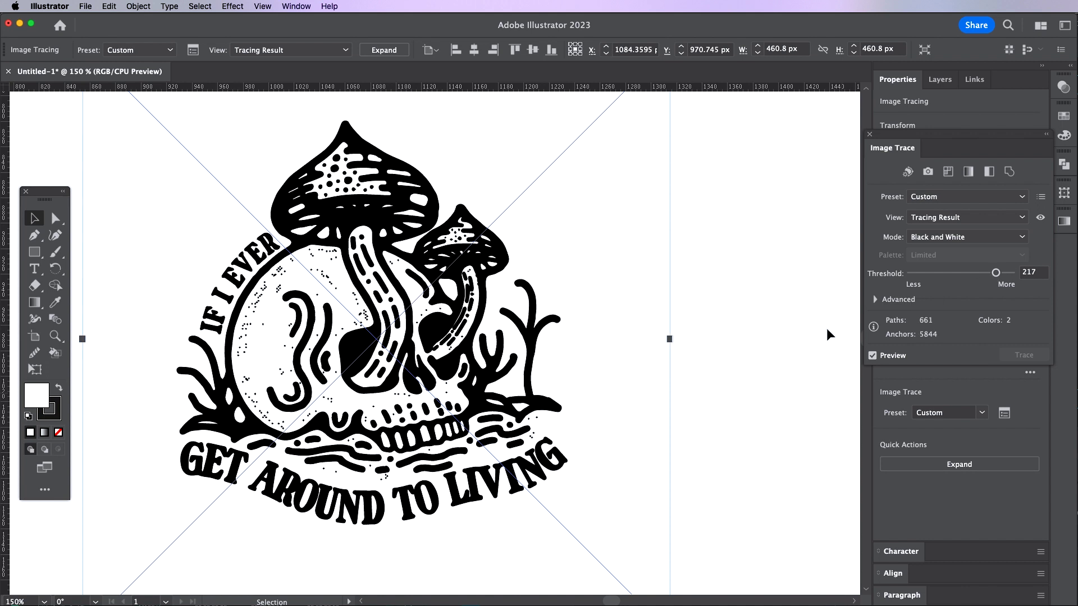
pyautogui.click(874, 299)
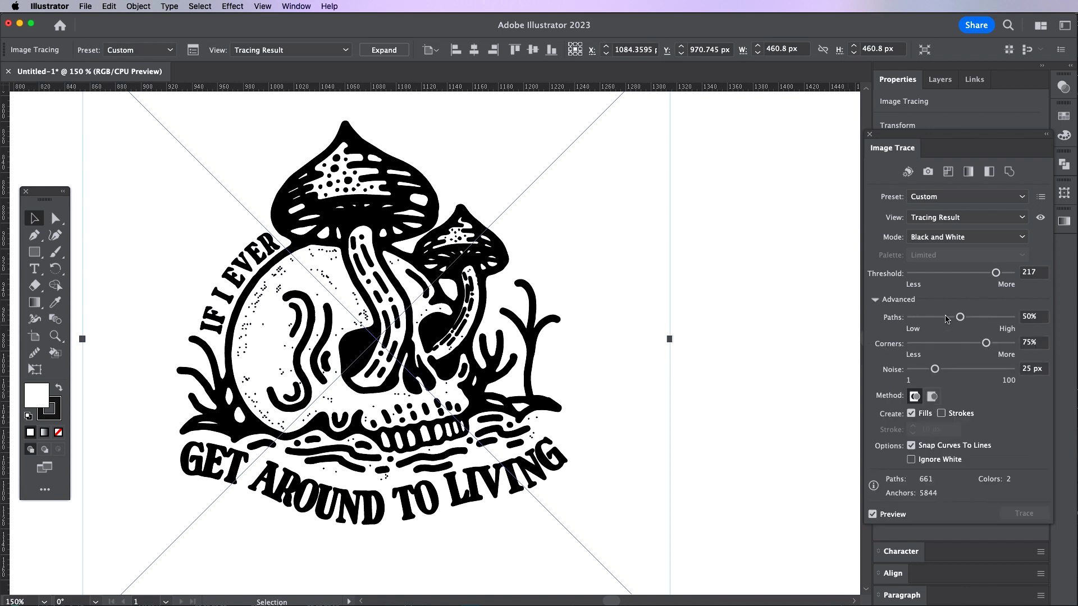
pyautogui.moveTo(967, 318); pyautogui.dragTo(999, 317)
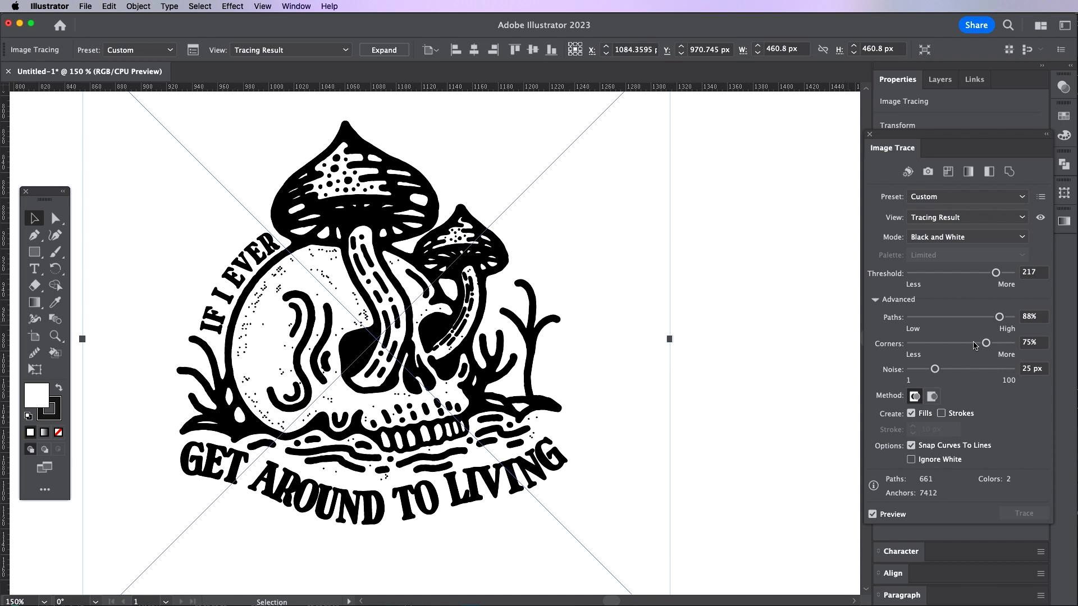
pyautogui.moveTo(985, 343); pyautogui.dragTo(879, 348)
pyautogui.moveTo(936, 370); pyautogui.dragTo(839, 375)
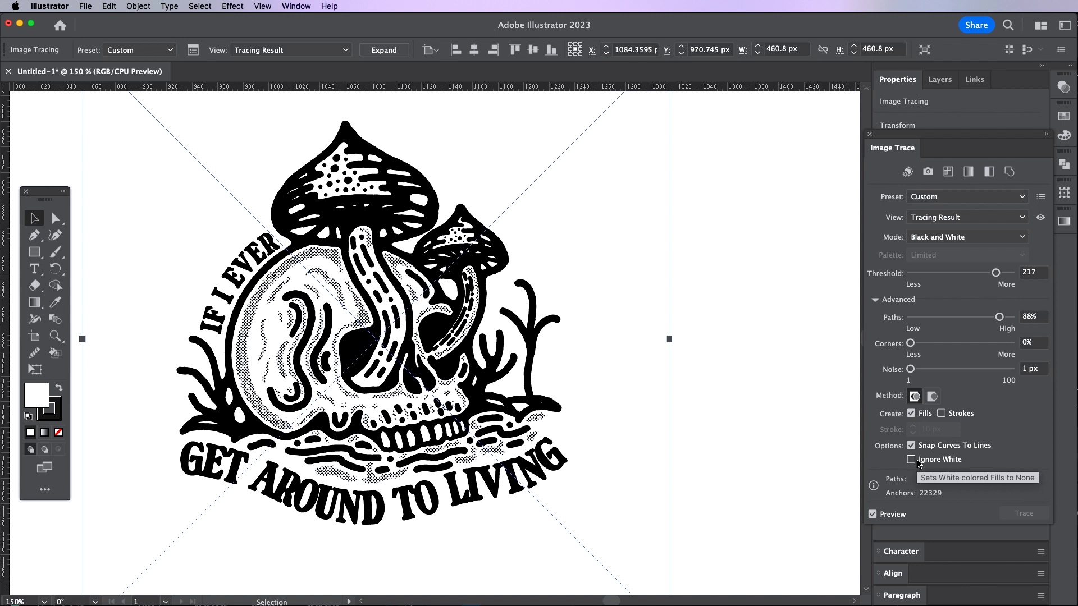
pyautogui.click(910, 460)
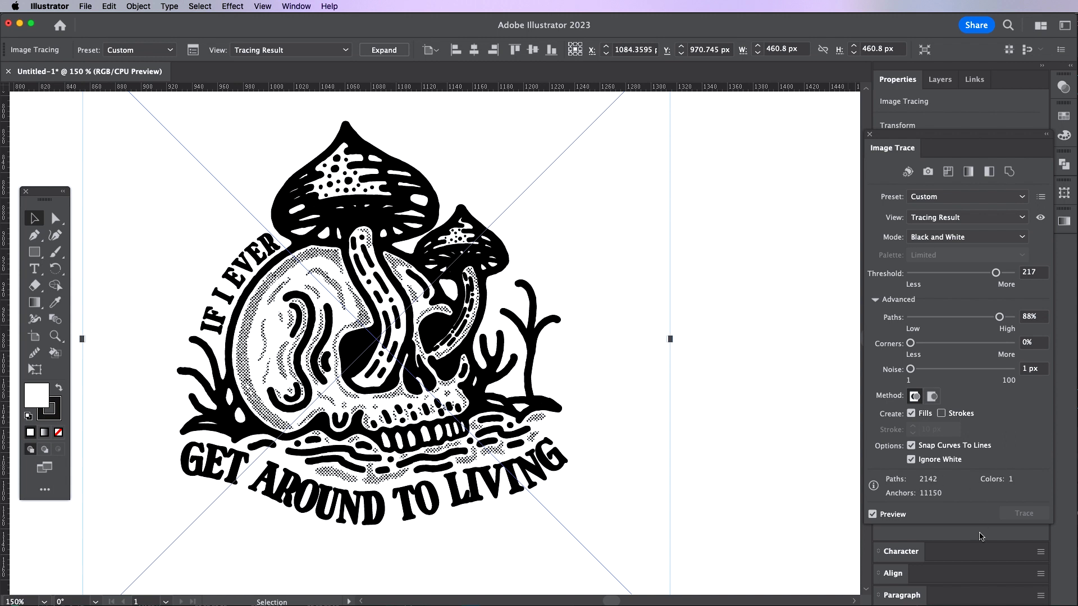
pyautogui.click(869, 135)
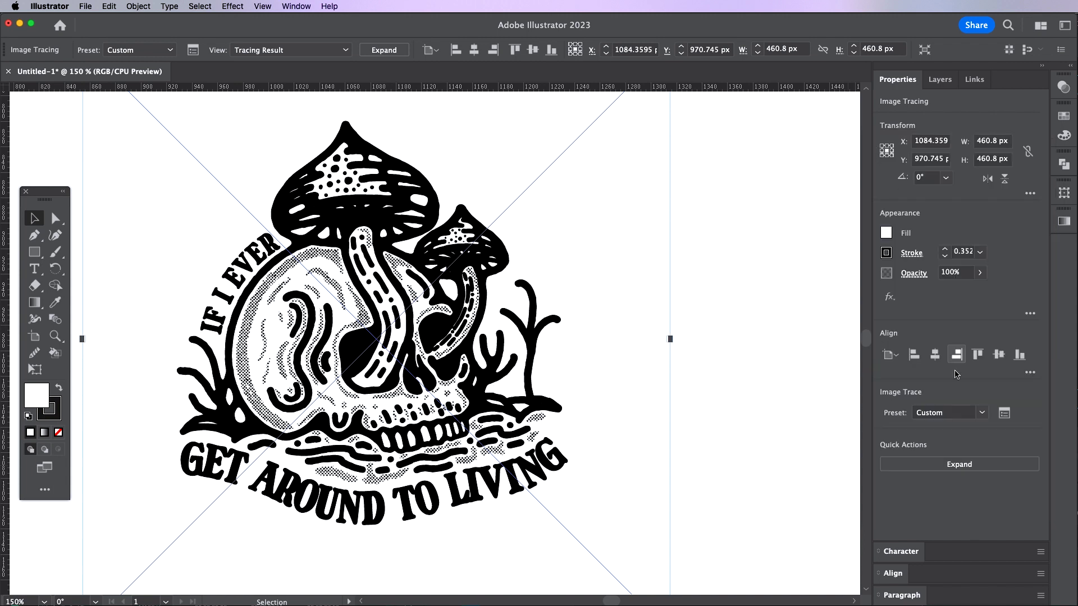
# Expand the skull trace into paths, then zoom onto the right Cheddar artboard.
pyautogui.click(984, 469)
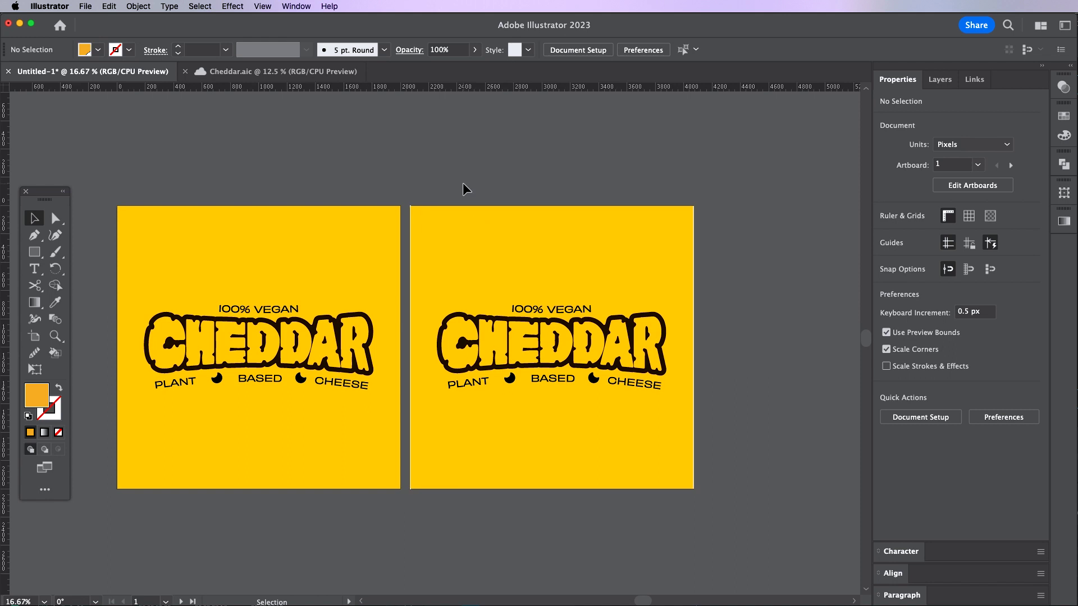
pyautogui.press('z')
pyautogui.click(690, 337)
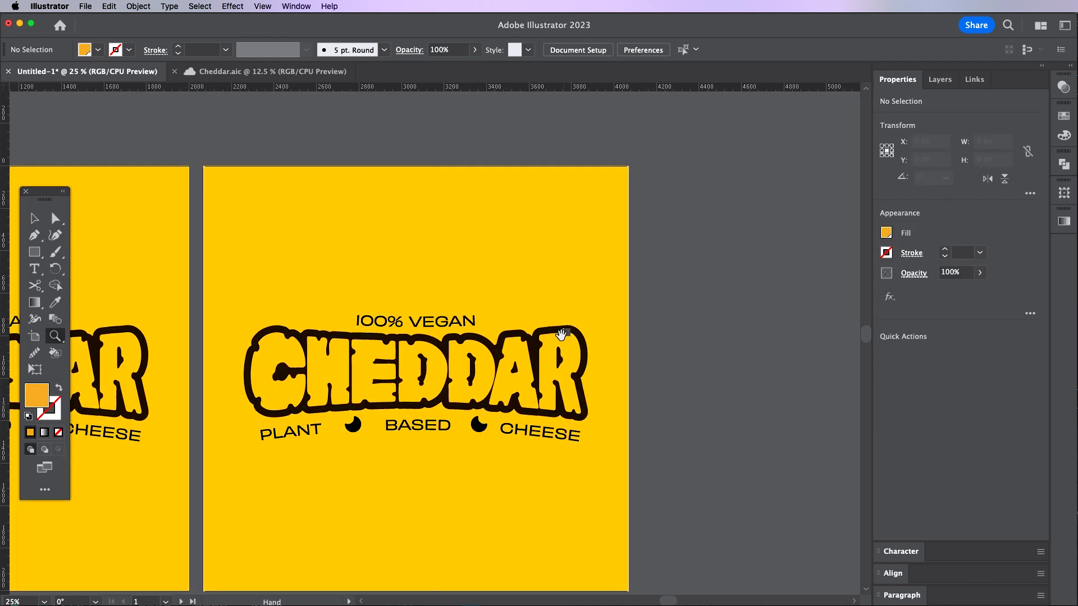
pyautogui.moveTo(710, 326); pyautogui.dragTo(588, 312)
pyautogui.press('v')
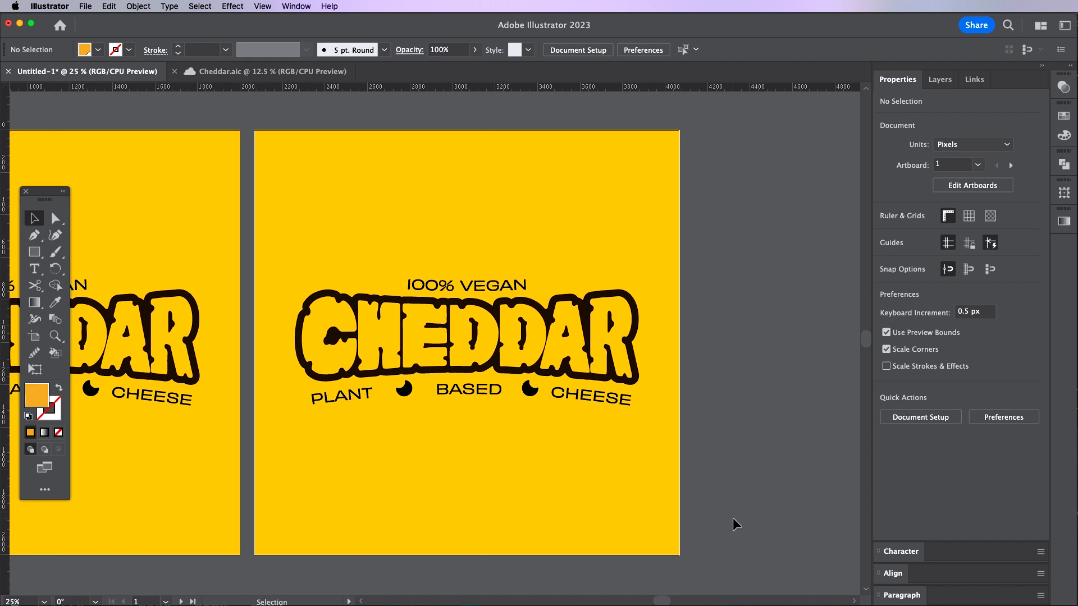
pyautogui.hscroll(2, 738, 503)
pyautogui.scroll(1, 738, 503)
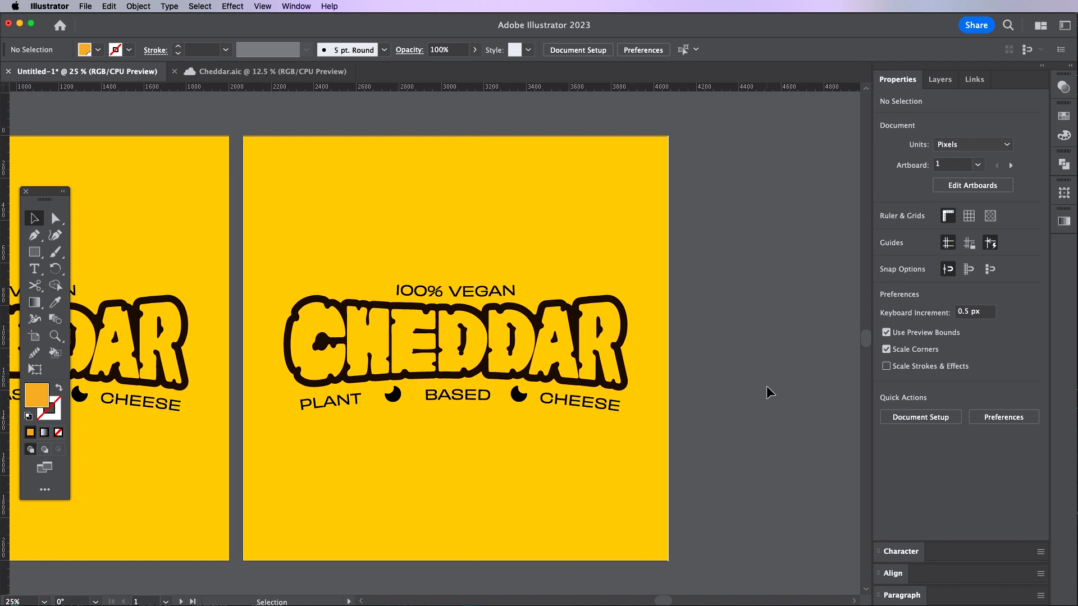
# Select the right Cheddar logo group and open Recolor Artwork from Edit > Edit Colors.
pyautogui.moveTo(742, 467); pyautogui.dragTo(665, 296)
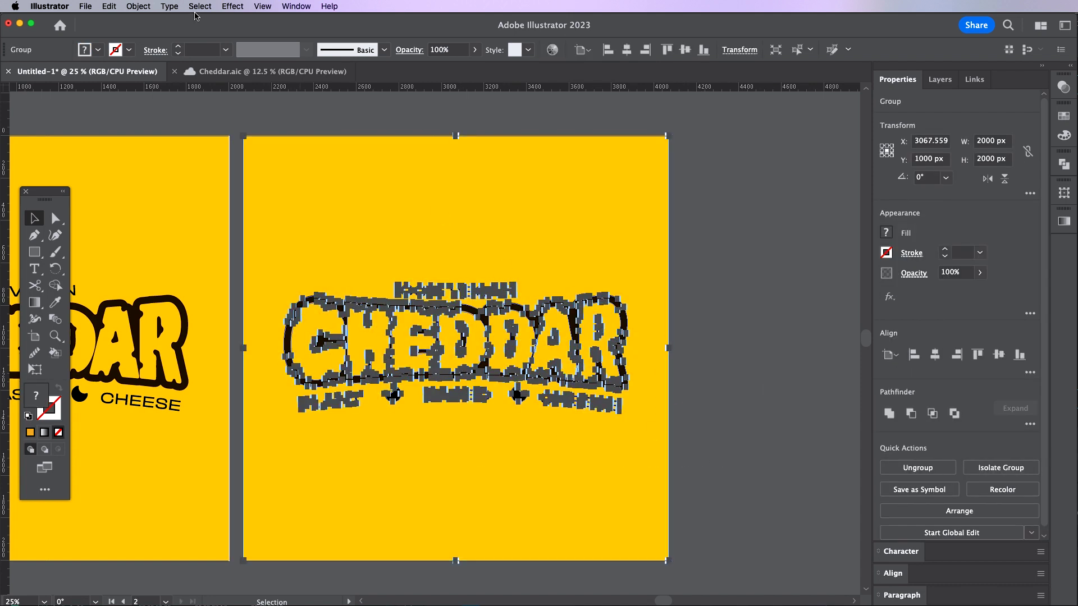
pyautogui.click(108, 6)
pyautogui.moveTo(156, 202)
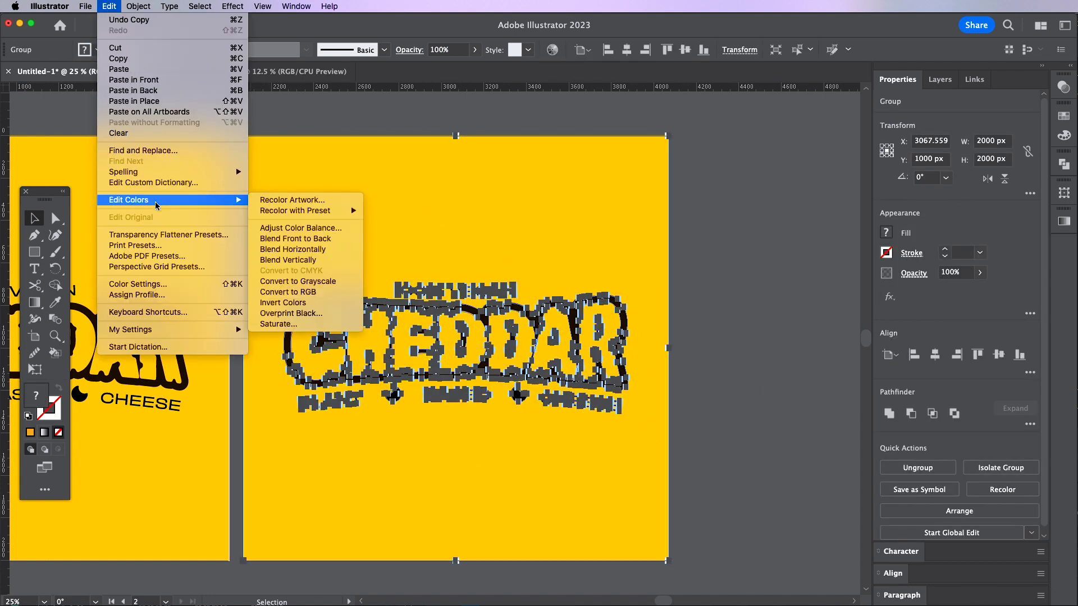
pyautogui.click(323, 201)
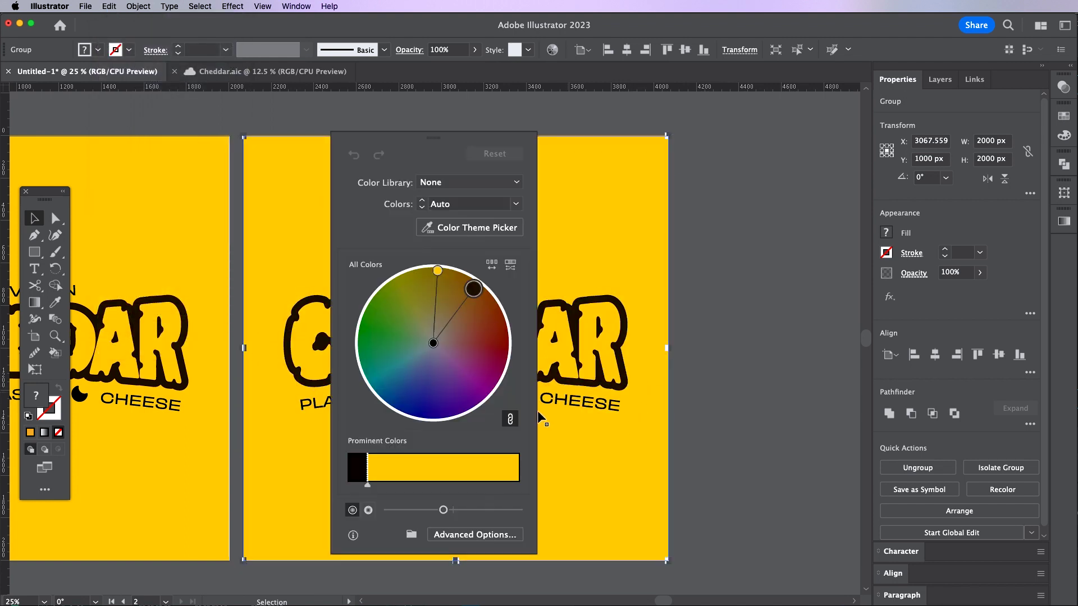
pyautogui.click(692, 366)
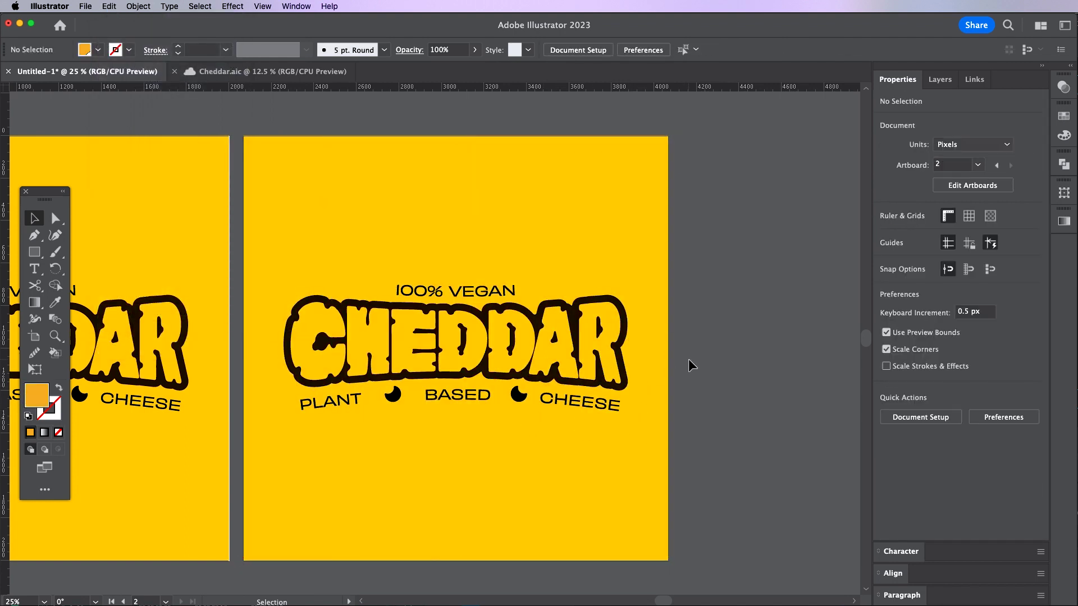
pyautogui.click(580, 441)
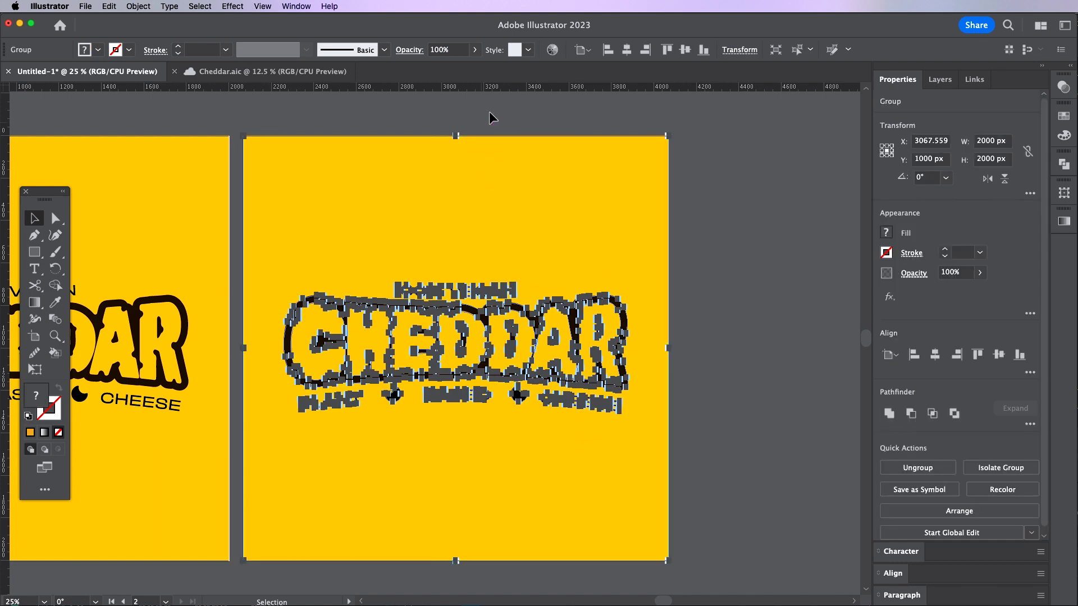
pyautogui.click(550, 51)
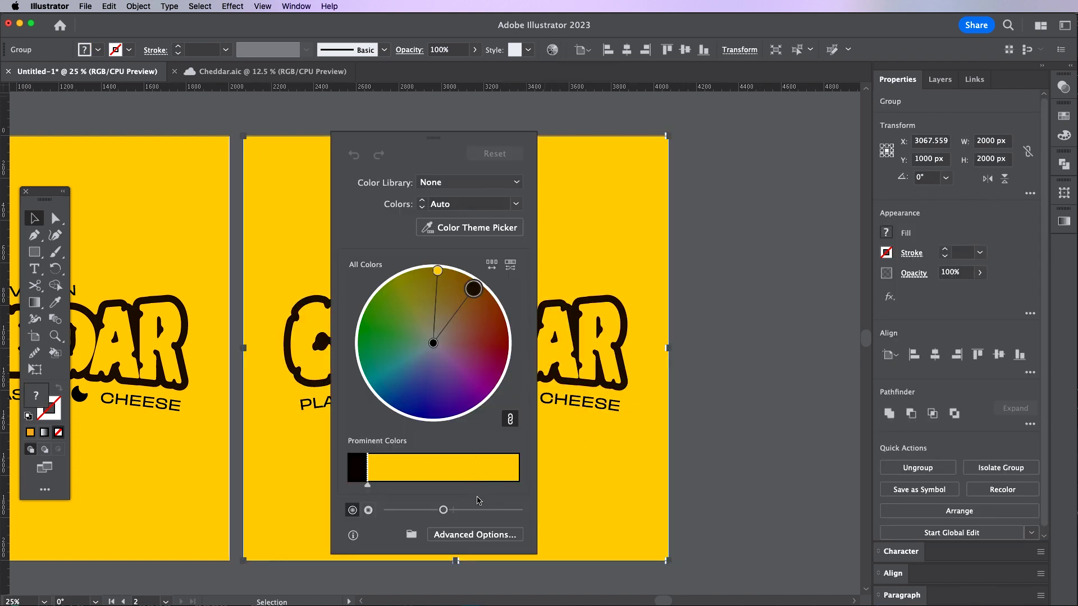
# In Recolor Artwork's advanced options, apply Color Group 3 to the Cheddar logo.
pyautogui.click(472, 535)
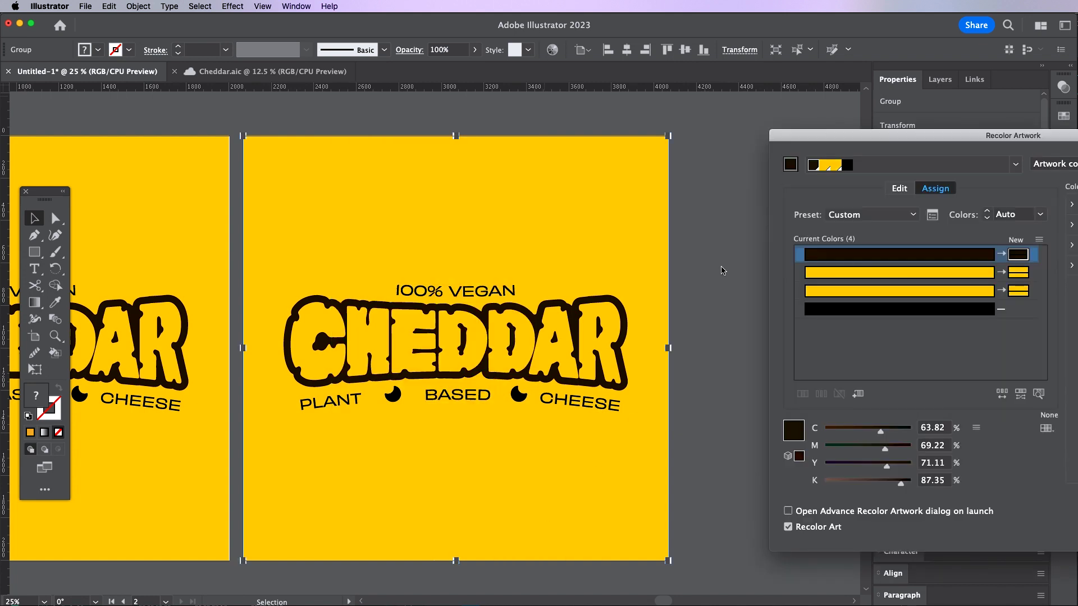
pyautogui.moveTo(917, 134); pyautogui.dragTo(735, 126)
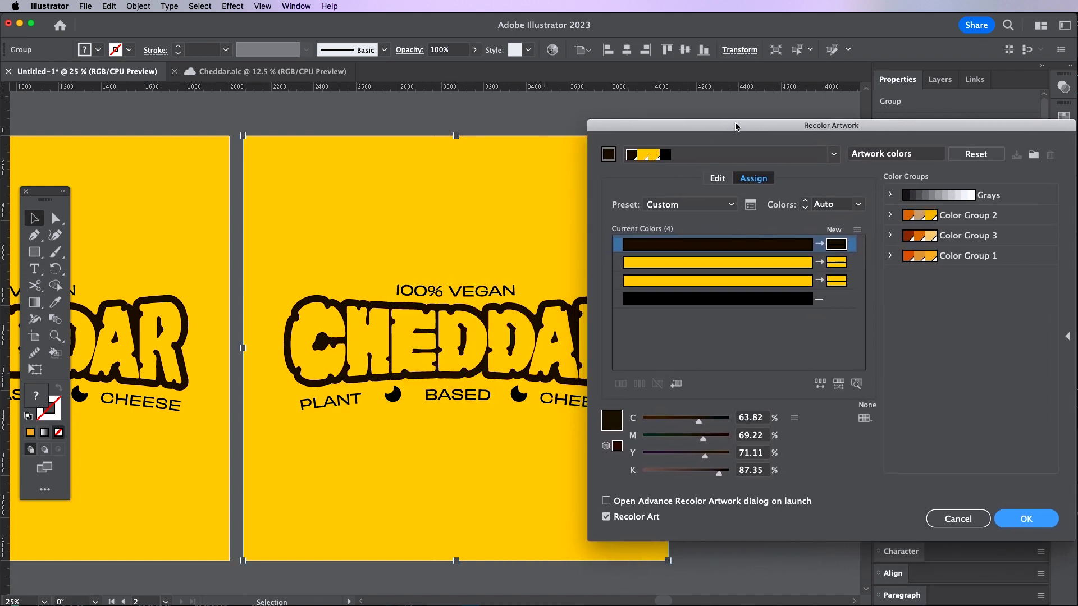
pyautogui.moveTo(594, 120); pyautogui.dragTo(598, 121)
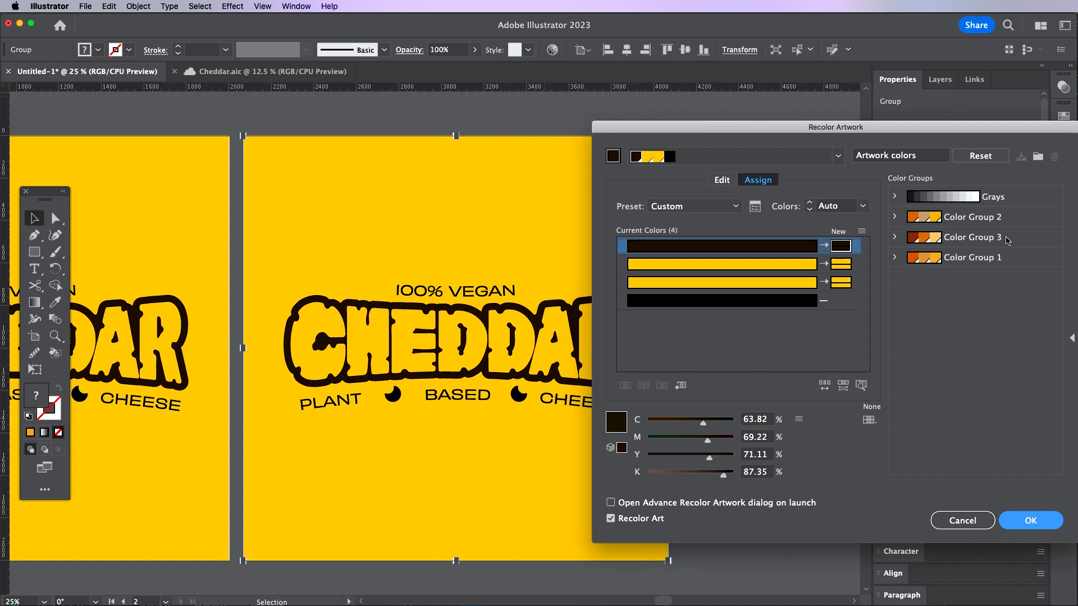
pyautogui.click(956, 220)
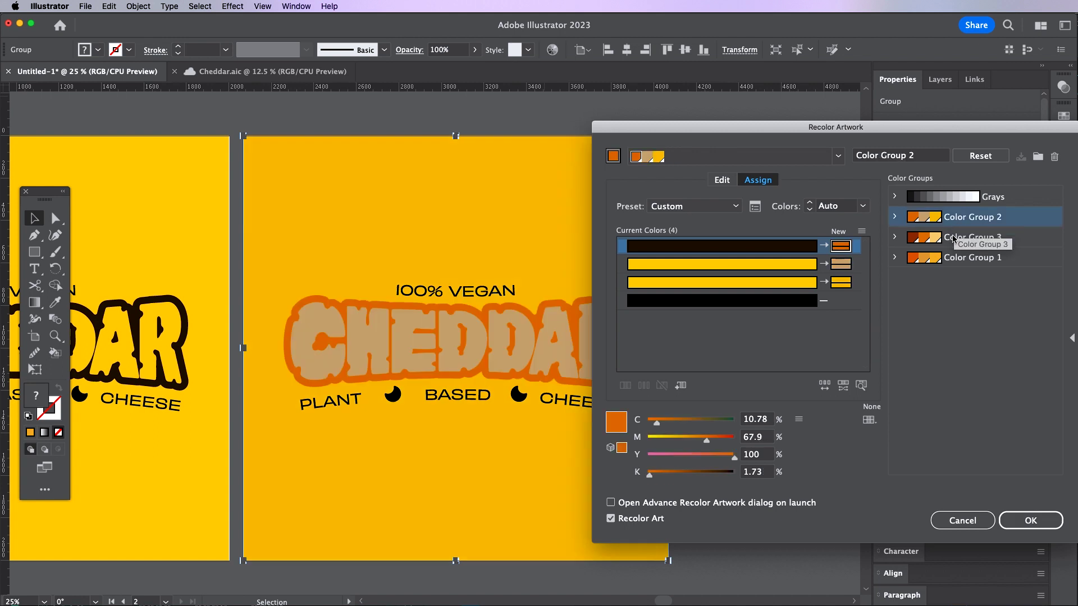
pyautogui.click(954, 238)
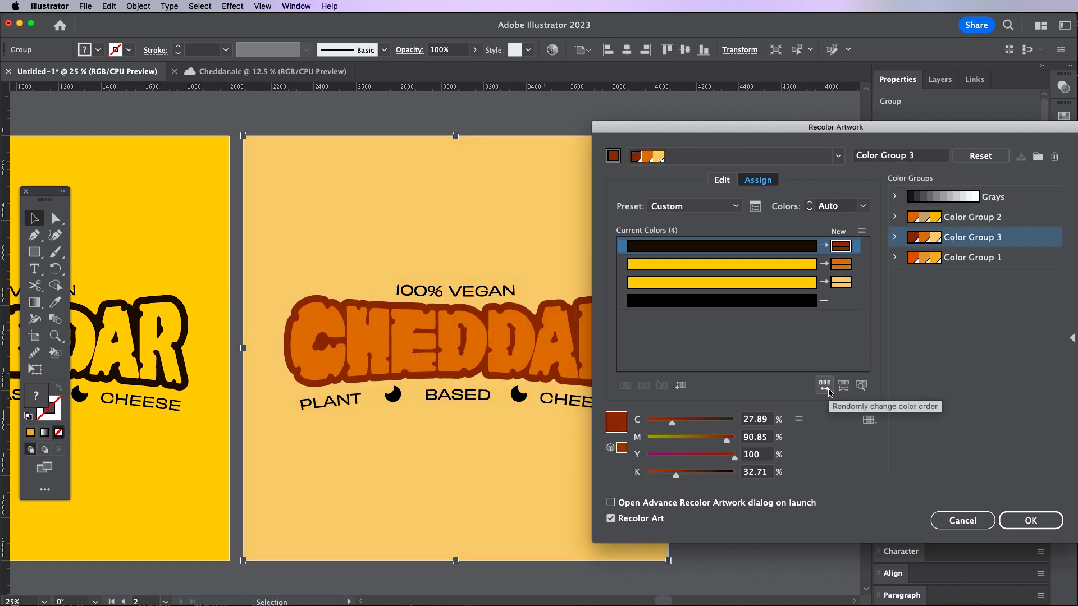
# Shuffle the colour order until the background is pale yellow, then accept and save to Color Group 3.
pyautogui.click(824, 387)
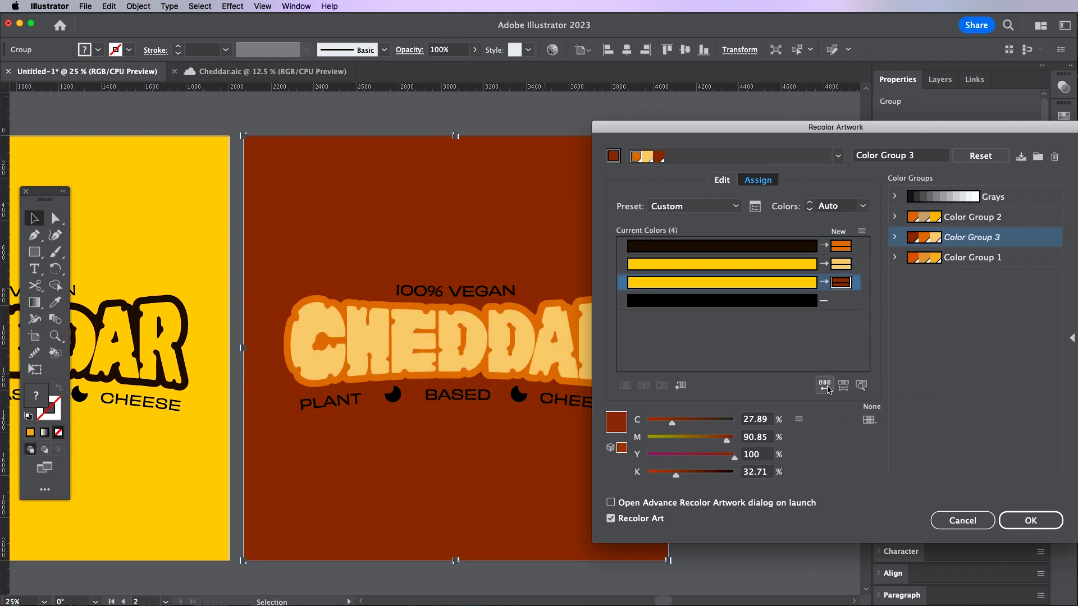
pyautogui.click(825, 388)
pyautogui.click(825, 387)
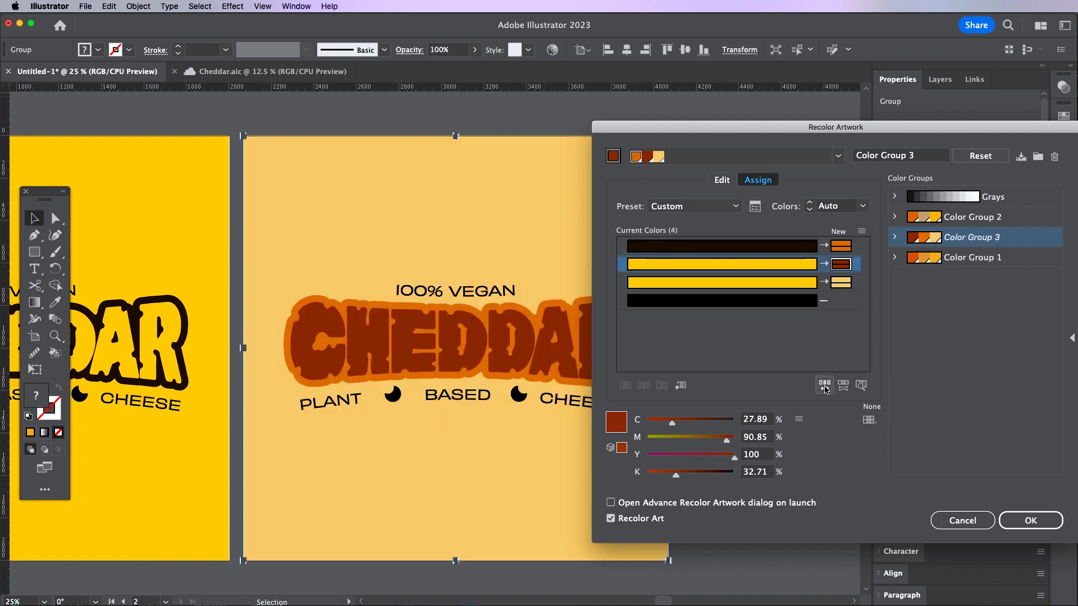
pyautogui.click(1044, 527)
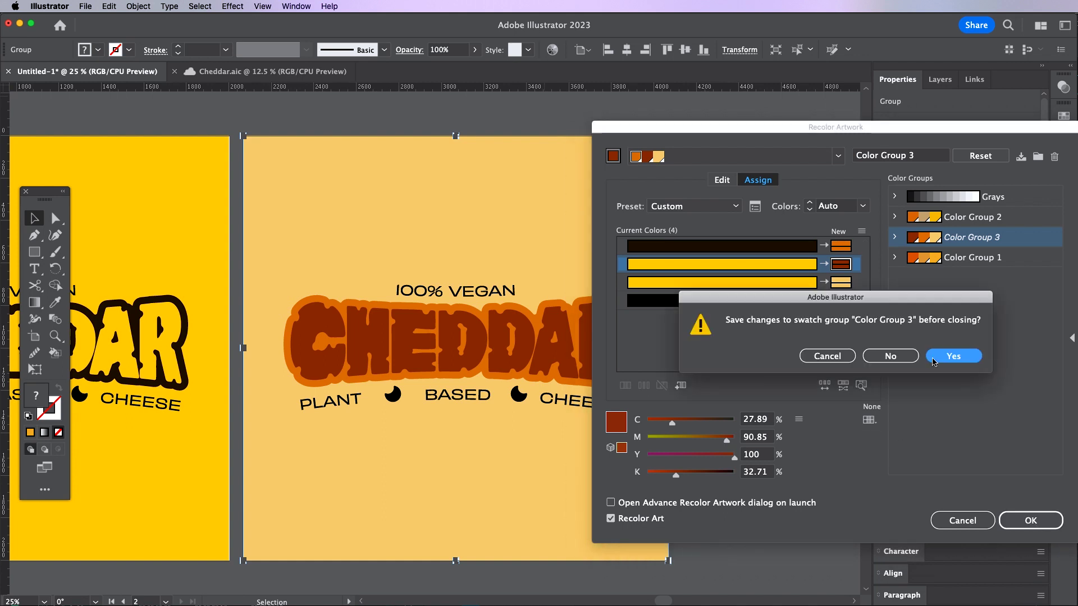
pyautogui.click(934, 359)
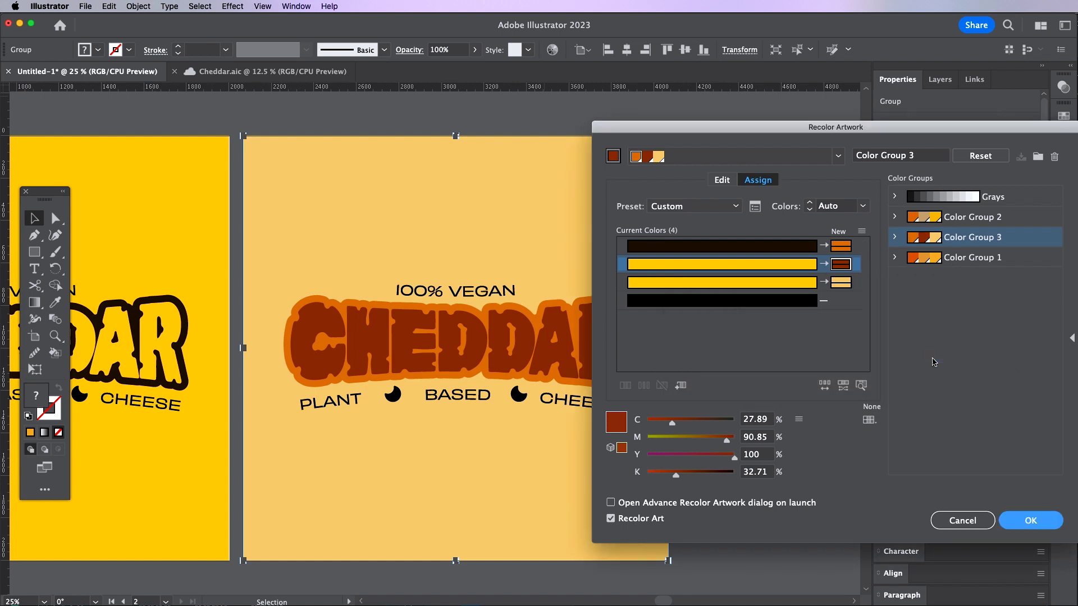
# Deselect the logo, then zoom in and pan to centre the orange and cream loops.
pyautogui.click(759, 326)
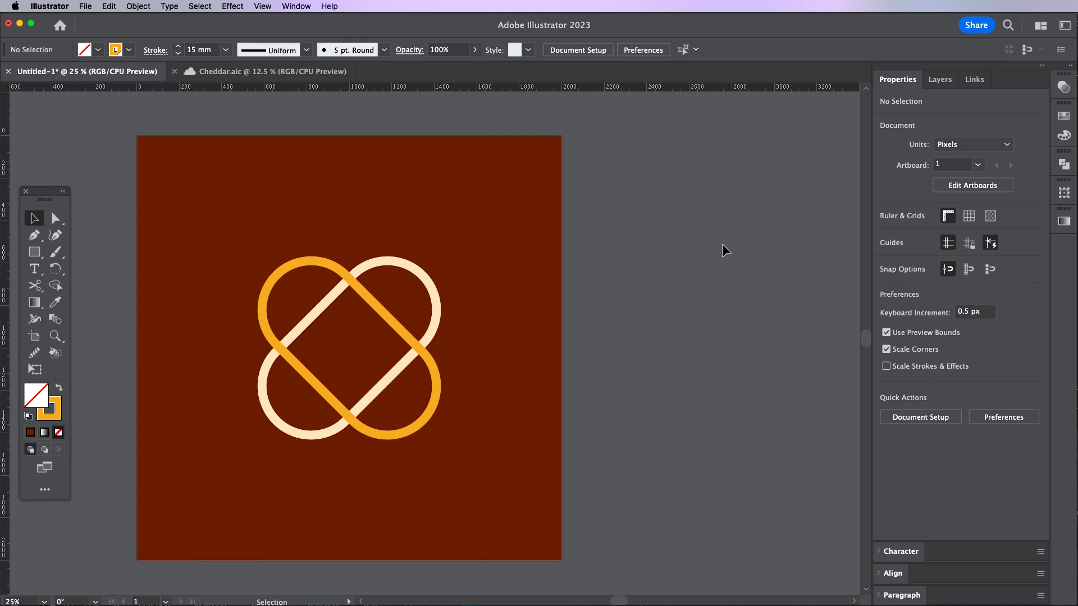
pyautogui.press('z')
pyautogui.click(494, 339)
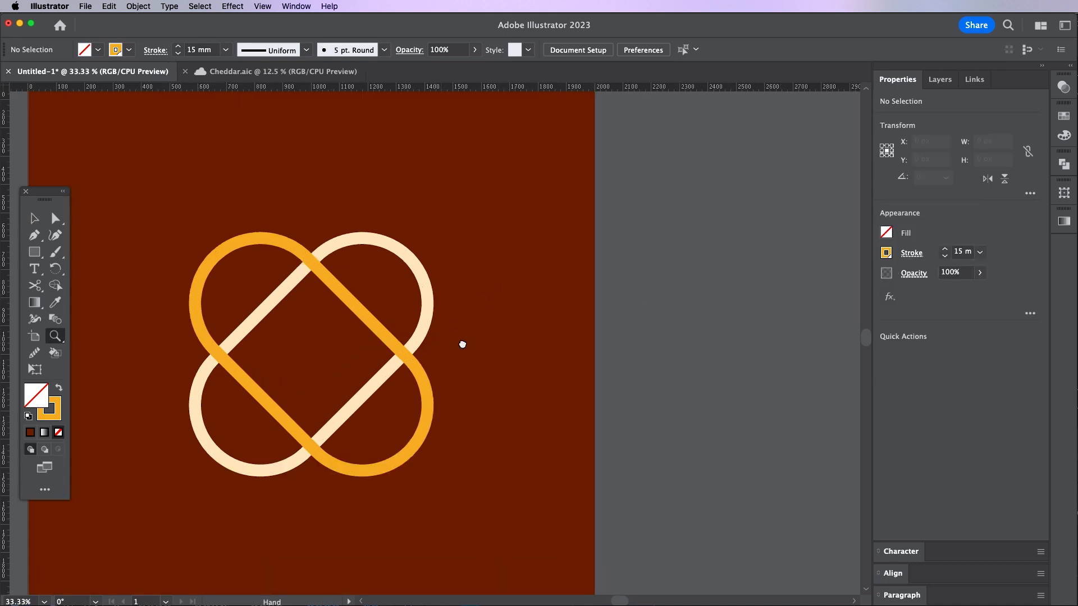
pyautogui.click(502, 330)
pyautogui.moveTo(582, 282); pyautogui.dragTo(666, 286)
pyautogui.press('v')
pyautogui.hscroll(2, 669, 284)
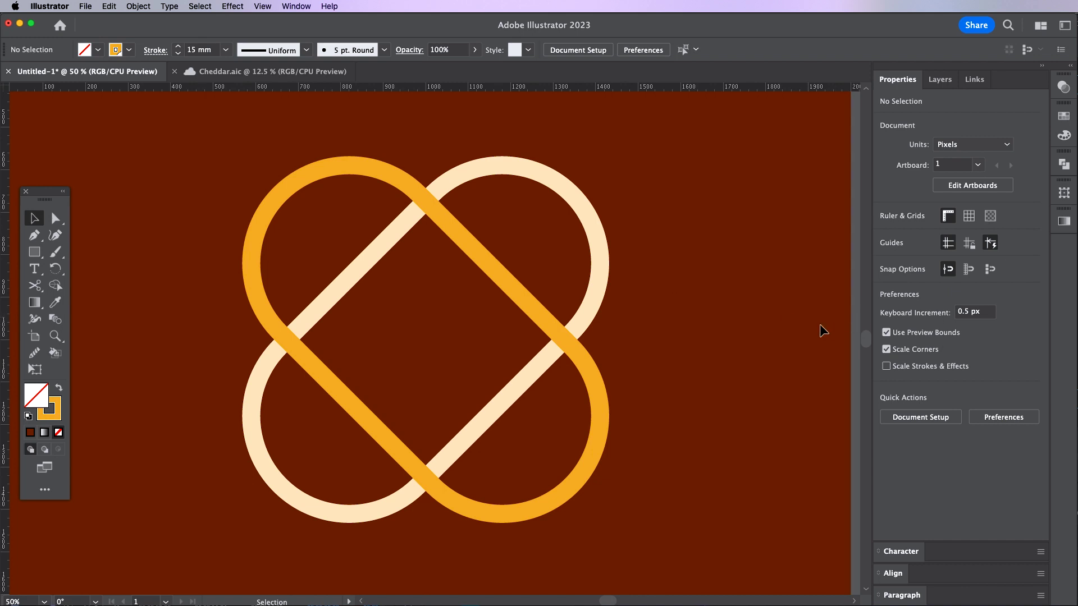
pyautogui.hscroll(2, 640, 320)
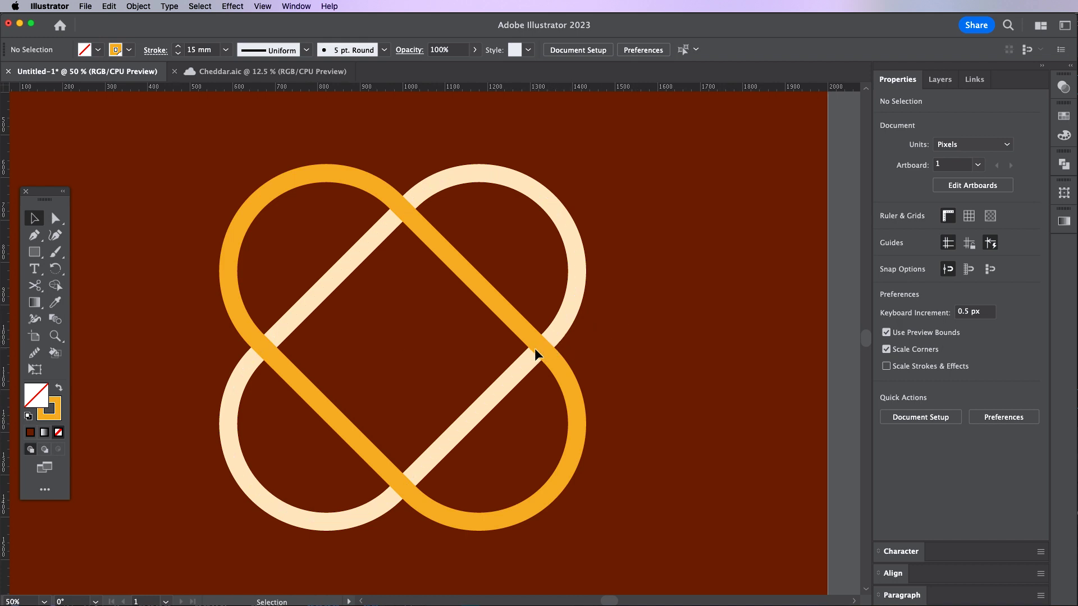
# Select both loop paths and make them an intertwine object via Object > Intertwine > Make.
pyautogui.moveTo(626, 315); pyautogui.dragTo(368, 370)
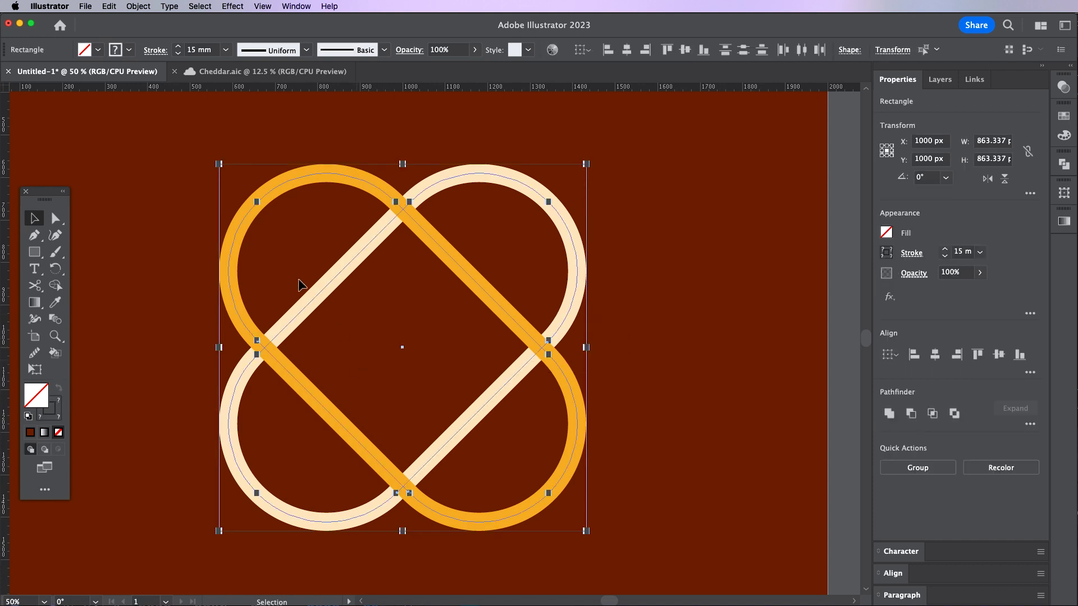
pyautogui.click(138, 6)
pyautogui.moveTo(211, 299)
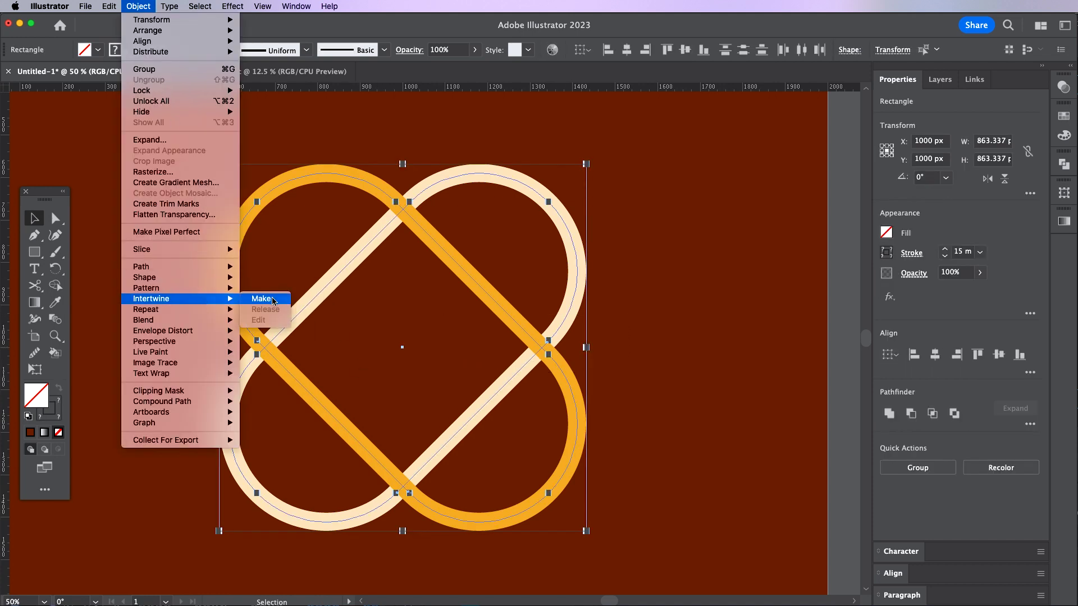
pyautogui.click(273, 301)
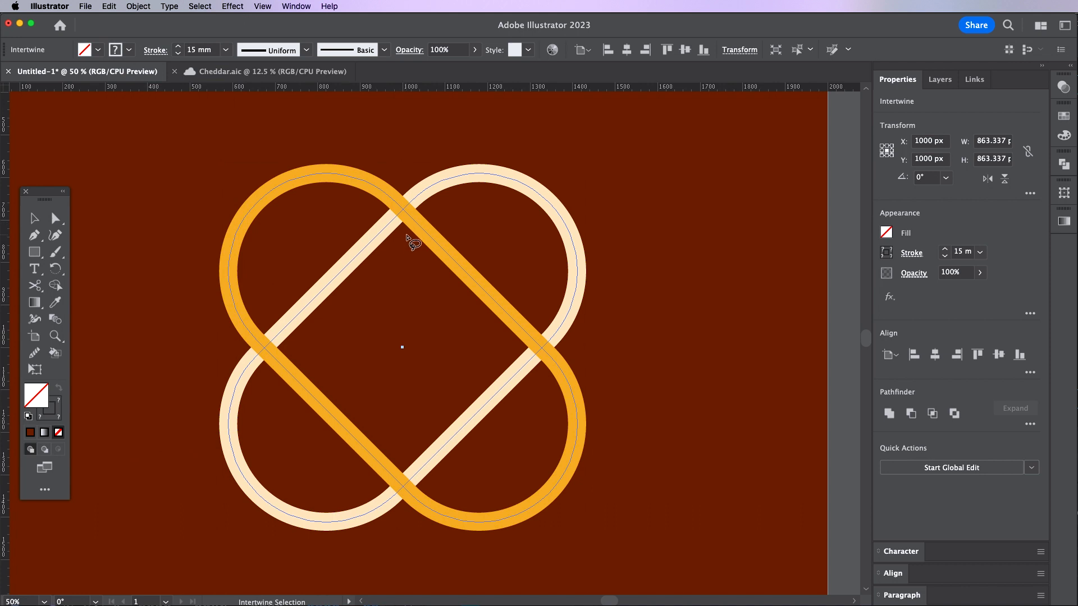
# Lasso the top and right crossings to flip their overlap, then deselect the loops.
pyautogui.moveTo(405, 236)
pyautogui.mouseDown()
pyautogui.moveTo(392, 224)
pyautogui.moveTo(396, 197)
pyautogui.moveTo(428, 211)
pyautogui.moveTo(409, 241)
pyautogui.mouseUp()
pyautogui.moveTo(522, 357)
pyautogui.mouseDown()
pyautogui.moveTo(546, 333)
pyautogui.moveTo(566, 351)
pyautogui.moveTo(555, 367)
pyautogui.moveTo(523, 357)
pyautogui.mouseUp()
pyautogui.press('v')
pyautogui.click(600, 336)
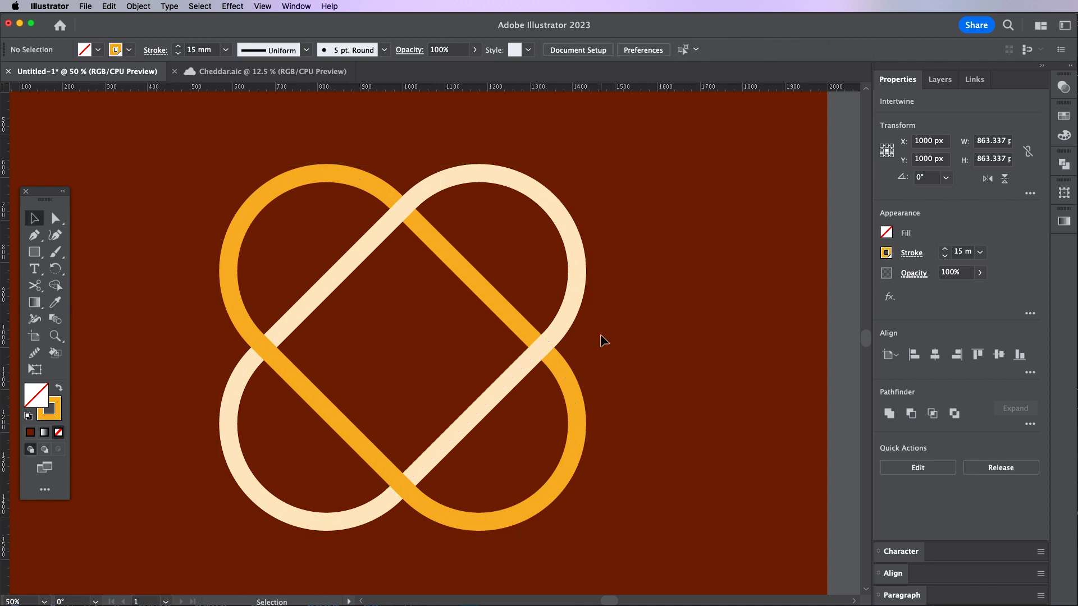
# Nudge the orange loop up and right inside the intertwine group and zoom in on the right crossing.
pyautogui.doubleClick(557, 367)
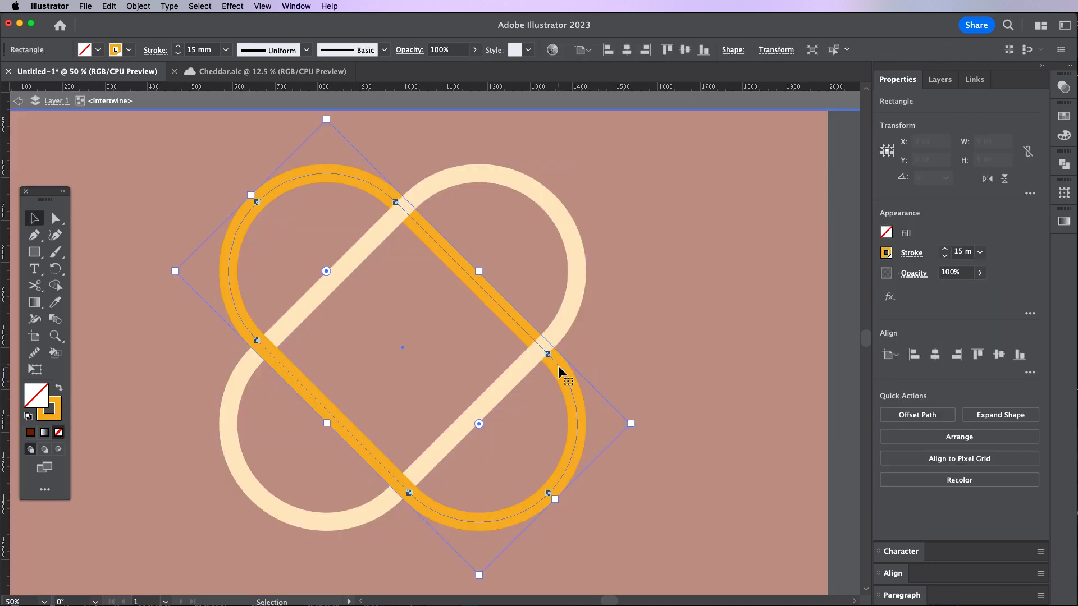
pyautogui.moveTo(559, 367); pyautogui.dragTo(568, 355)
pyautogui.doubleClick(627, 338)
pyautogui.press('z')
pyautogui.click(545, 349)
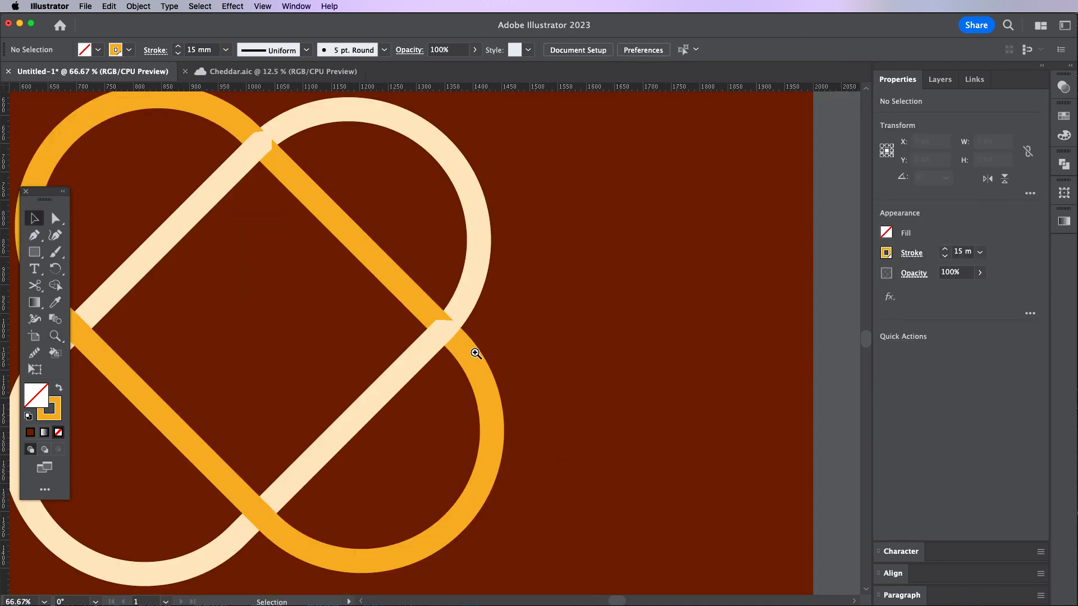
pyautogui.press('v')
# Undo the orange loop's move, exit the group and zoom back out to both loops.
pyautogui.press('super+z')
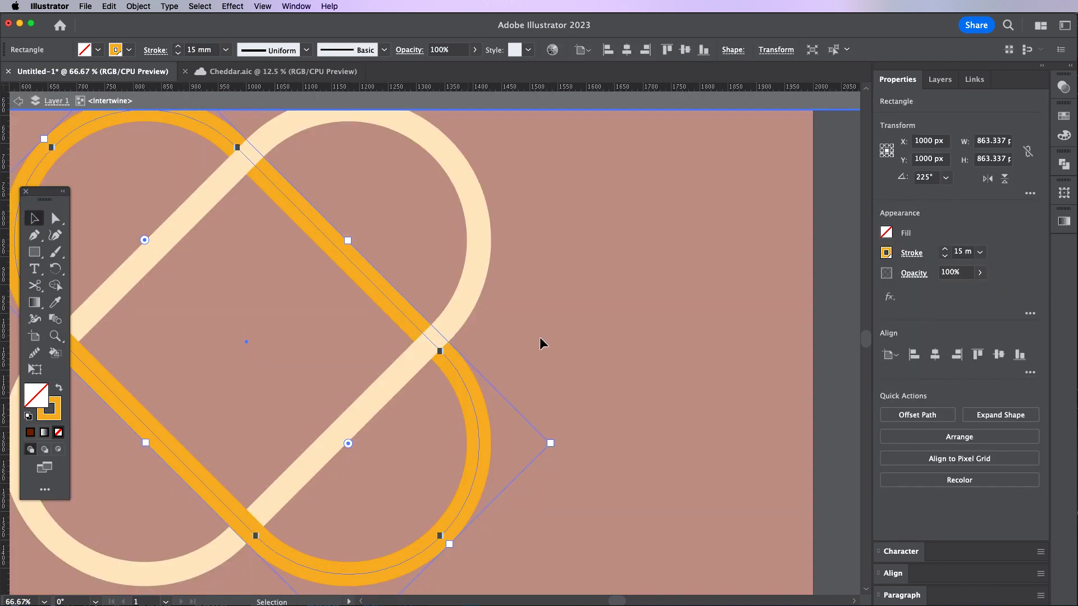
pyautogui.doubleClick(568, 333)
pyautogui.press('z')
pyautogui.keyDown('alt'); pyautogui.click(426, 313); pyautogui.keyUp('alt')
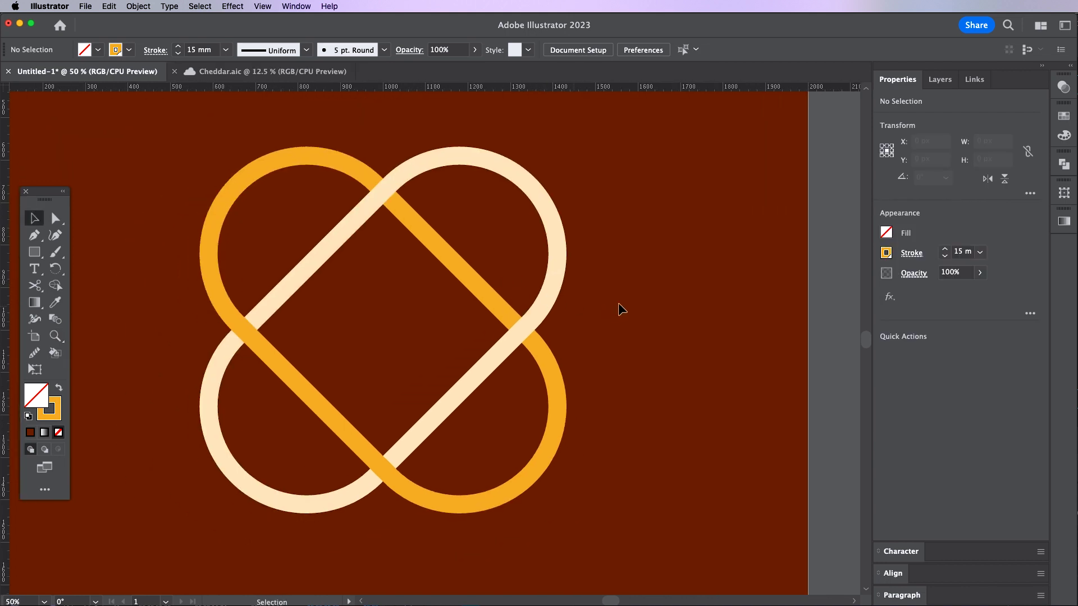
pyautogui.press('v')
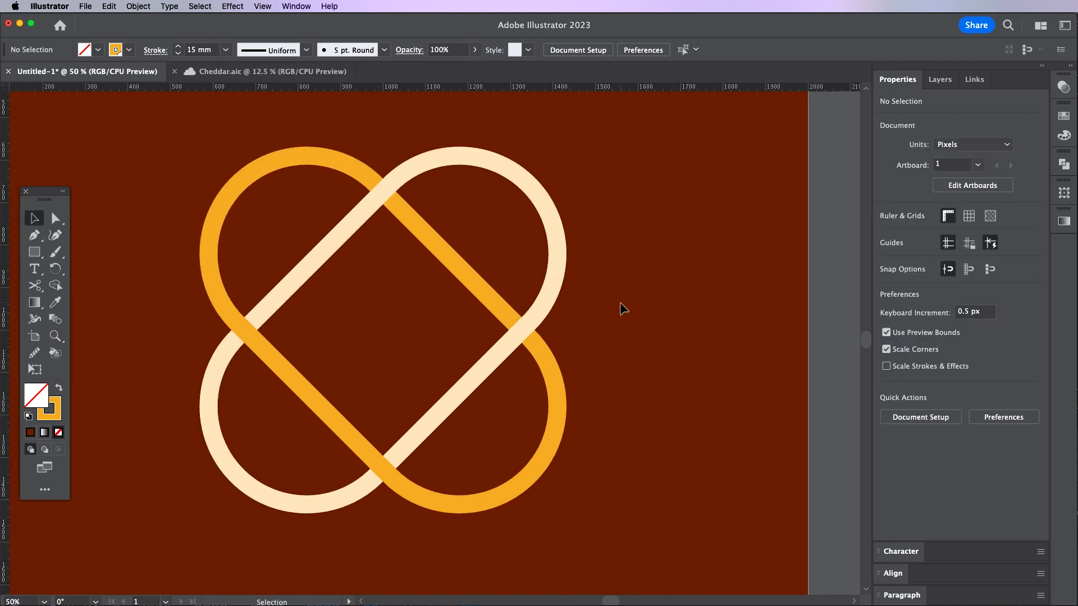